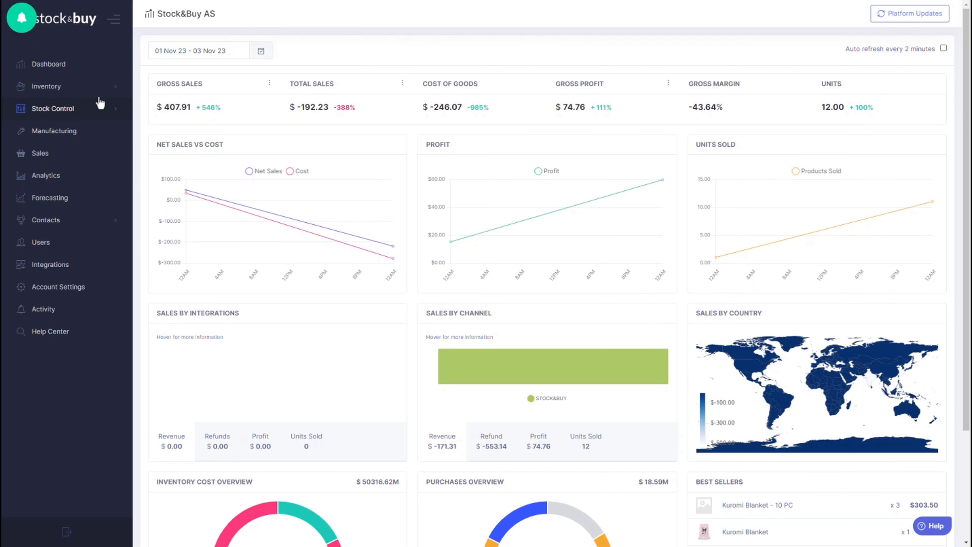
Create a product named Bike with description "Japanese bike, 2-wheeled", brand JPS, supplier P&P Supplier and product type BOM, and save it.
{"action": "left_click", "coordinate": [97, 89]}
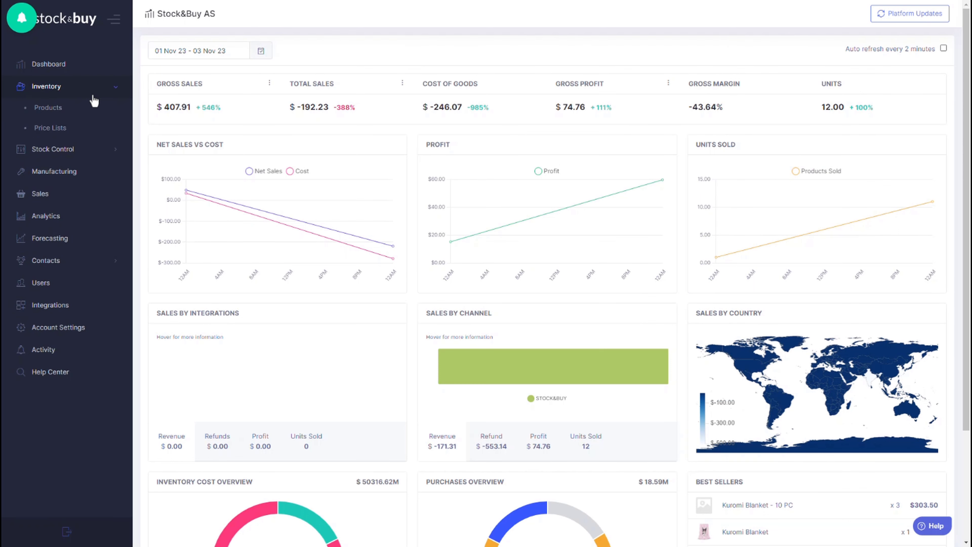
{"action": "left_click", "coordinate": [100, 112]}
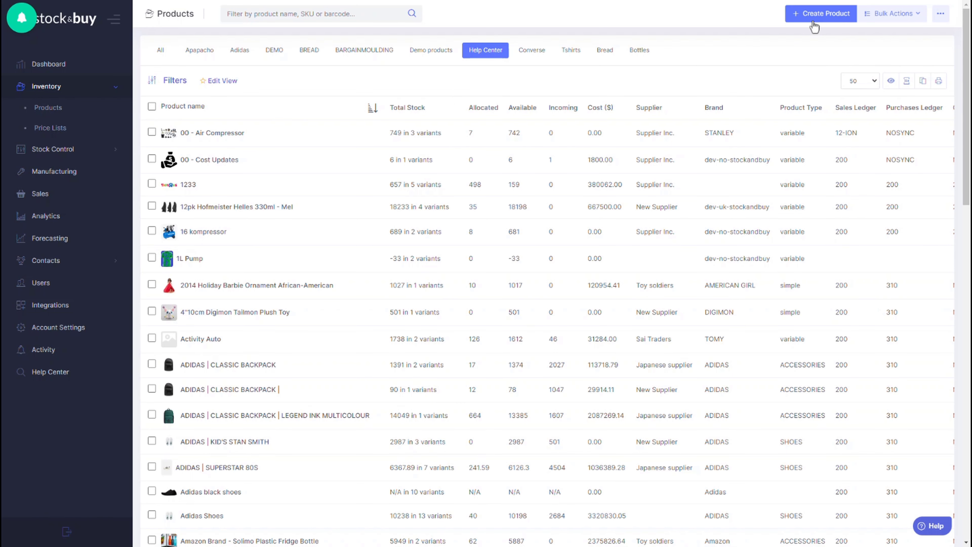
{"action": "left_click", "coordinate": [815, 24]}
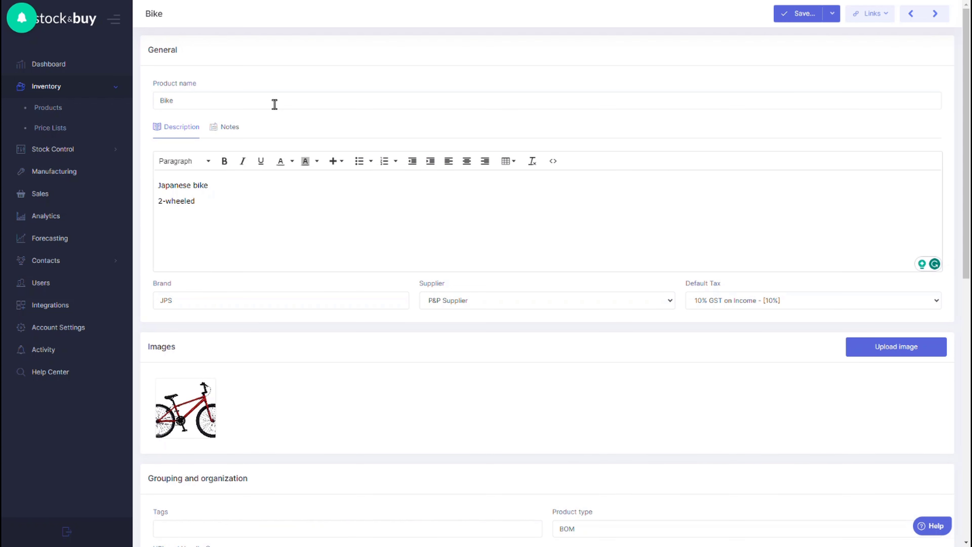
{"action": "left_click", "coordinate": [278, 103]}
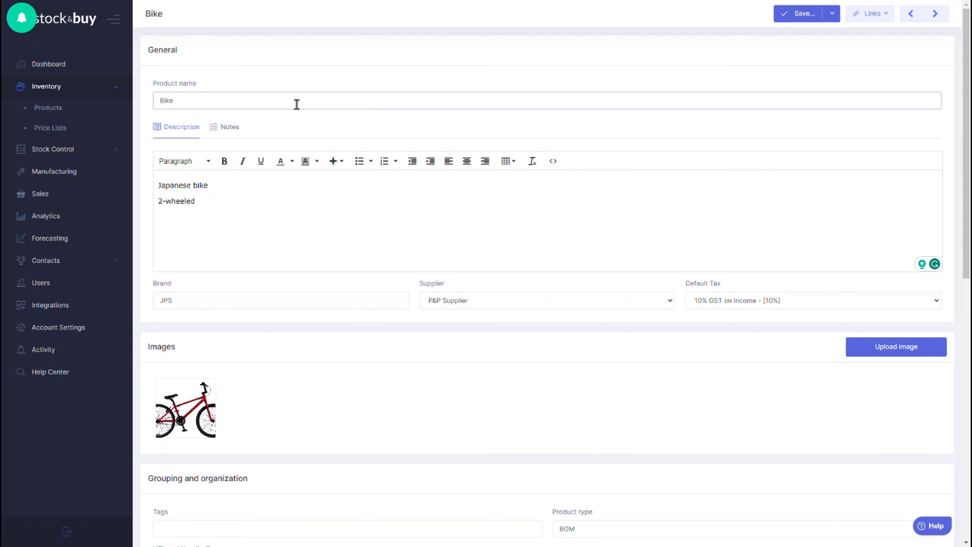
{"action": "left_click", "coordinate": [219, 190]}
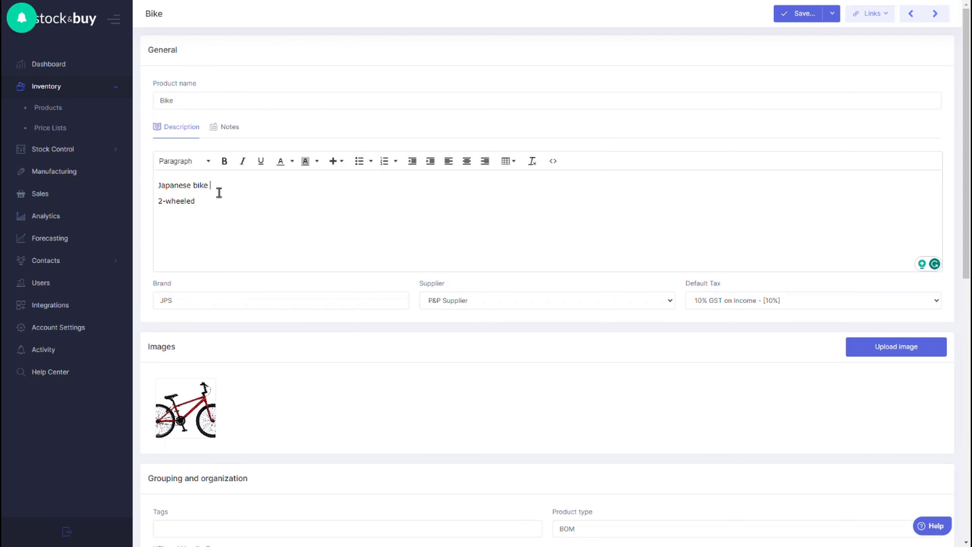
{"action": "scroll", "coordinate": [586, 102], "scroll_direction": "down", "scroll_amount": 6}
{"action": "left_click", "coordinate": [800, 15]}
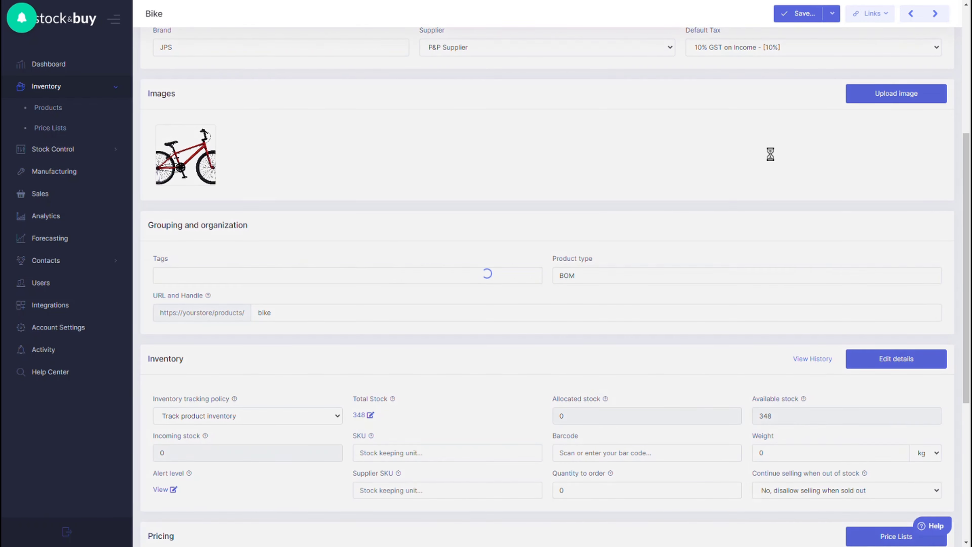
Convert the Bike product to a bundle and mark it as a manufactured product.
{"action": "scroll", "coordinate": [771, 161], "scroll_direction": "down", "scroll_amount": 4}
{"action": "scroll", "coordinate": [772, 177], "scroll_direction": "down", "scroll_amount": 3}
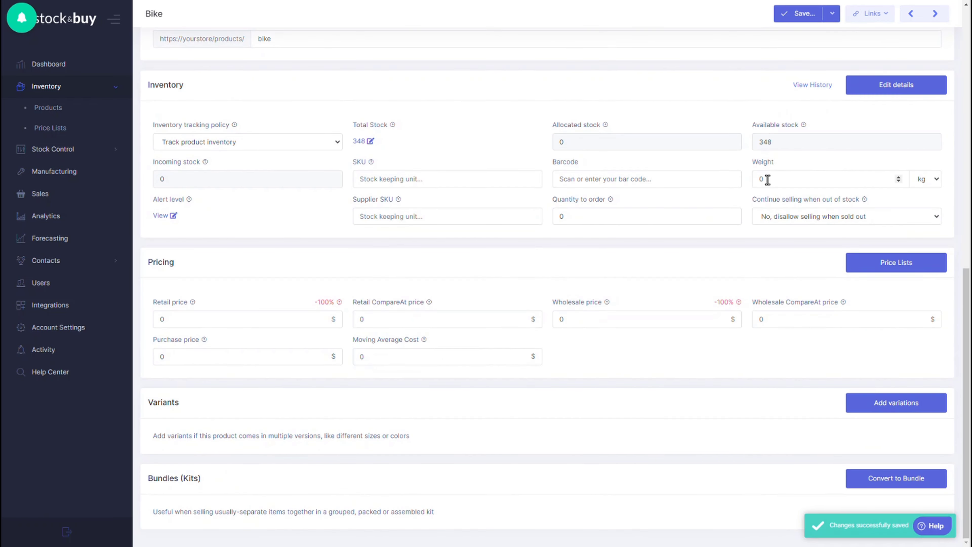
{"action": "left_click", "coordinate": [867, 480]}
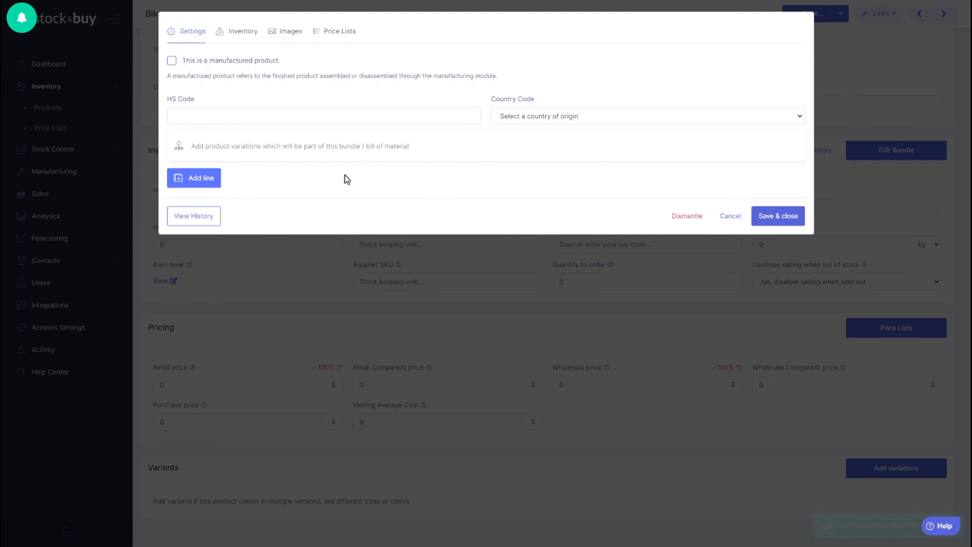
{"action": "left_click", "coordinate": [172, 61]}
Add Tires for Bike, Brakes for Bike and Frame for Bike as component lines of the Bike's bill of materials.
{"action": "left_click", "coordinate": [200, 179]}
{"action": "left_click", "coordinate": [236, 194]}
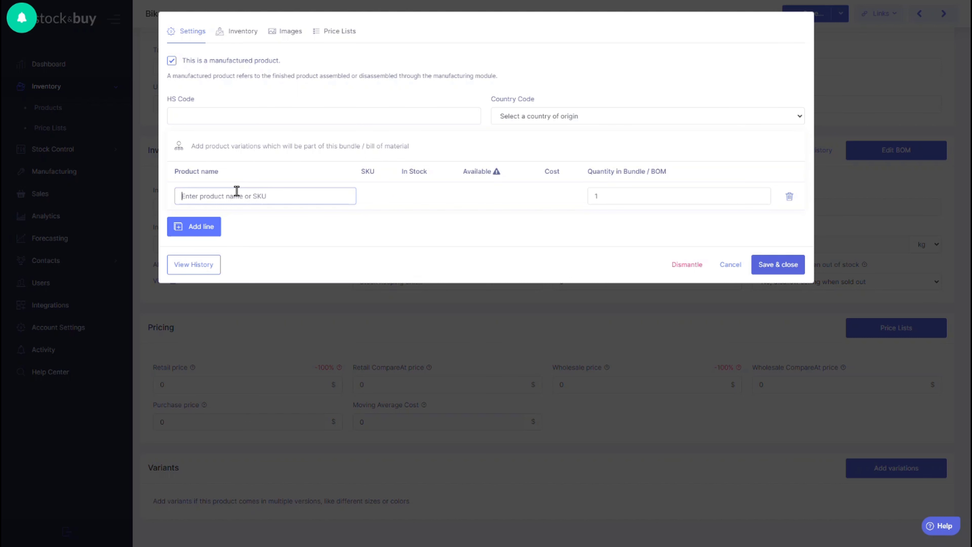
{"action": "type", "text": "Tires for Bike -"}
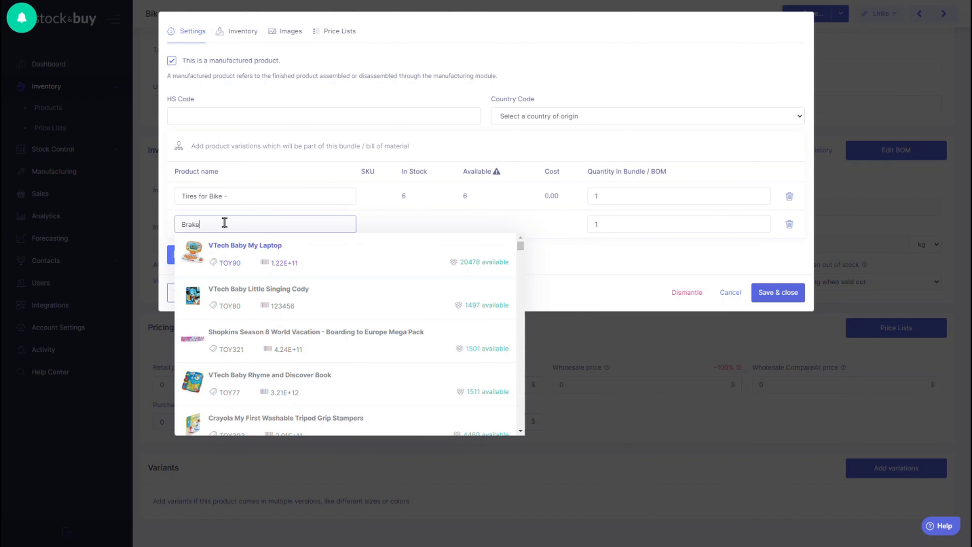
{"action": "left_click", "coordinate": [226, 254]}
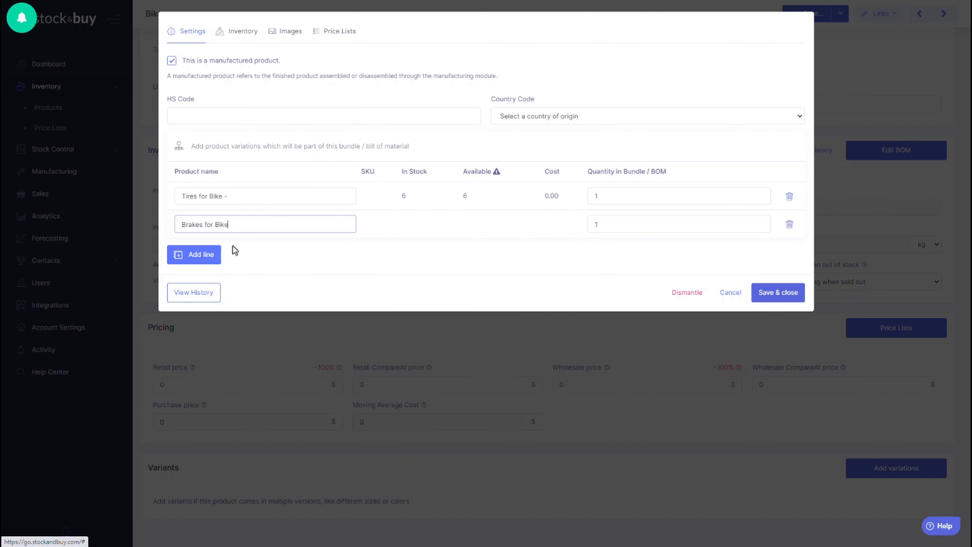
{"action": "left_click", "coordinate": [213, 257]}
{"action": "left_click", "coordinate": [315, 270]}
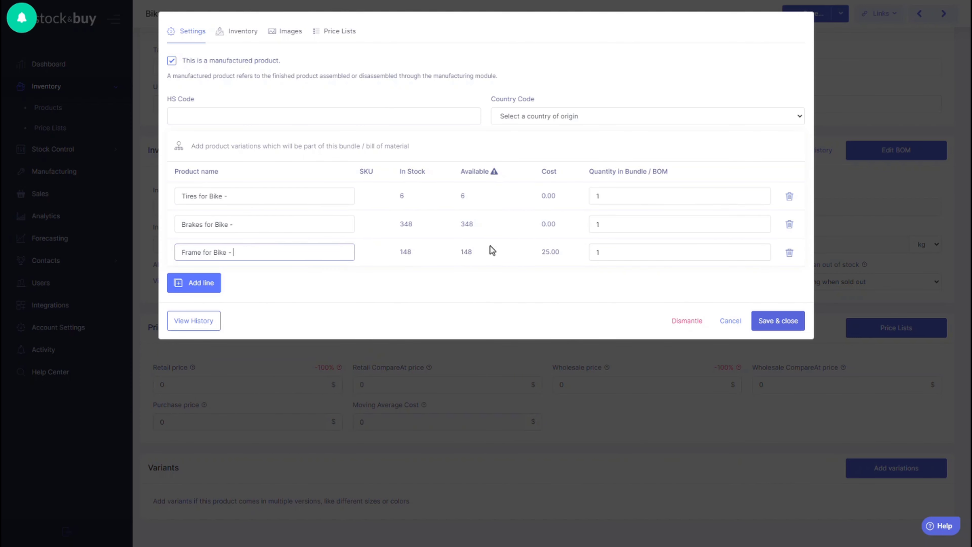
Set the quantity of Tires for Bike to 2 and save the bill of materials.
{"action": "double_click", "coordinate": [640, 197]}
{"action": "type", "text": "2"}
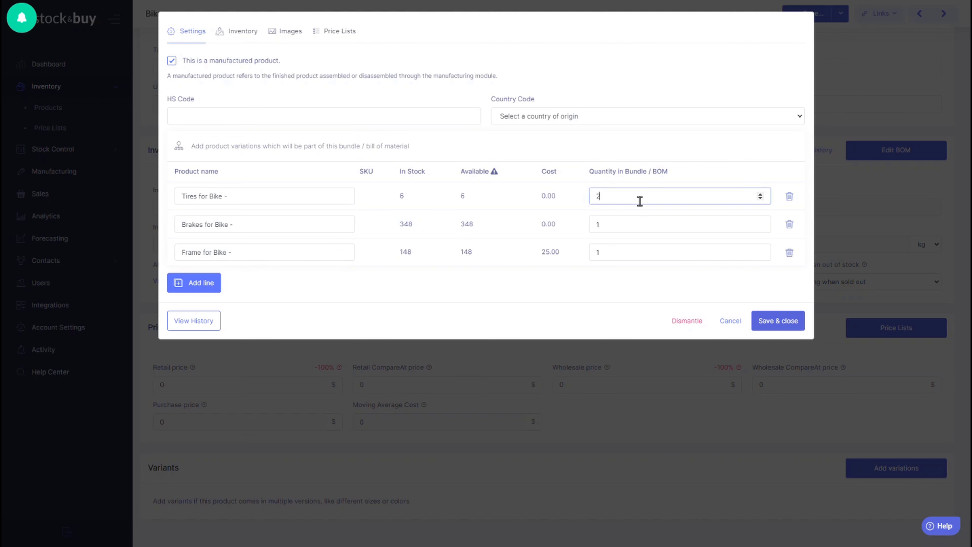
{"action": "left_click", "coordinate": [771, 321]}
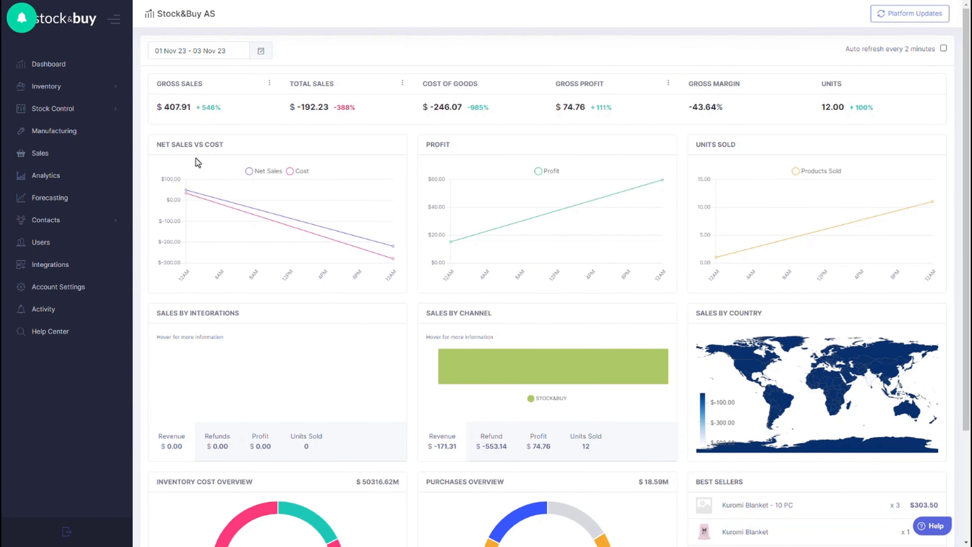
Search the product list for Bike, open the Bike product and open its bill of materials for editing.
{"action": "left_click", "coordinate": [88, 90]}
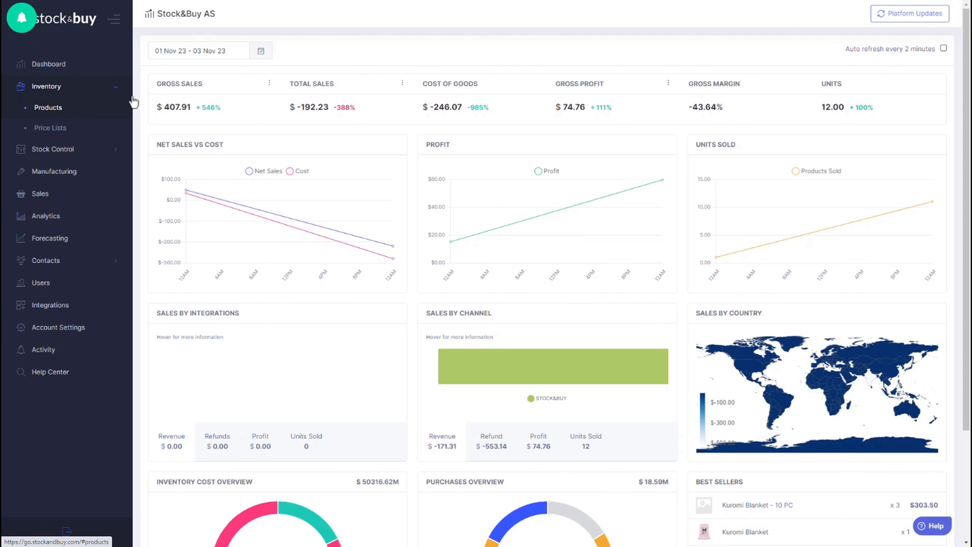
{"action": "left_click", "coordinate": [91, 109]}
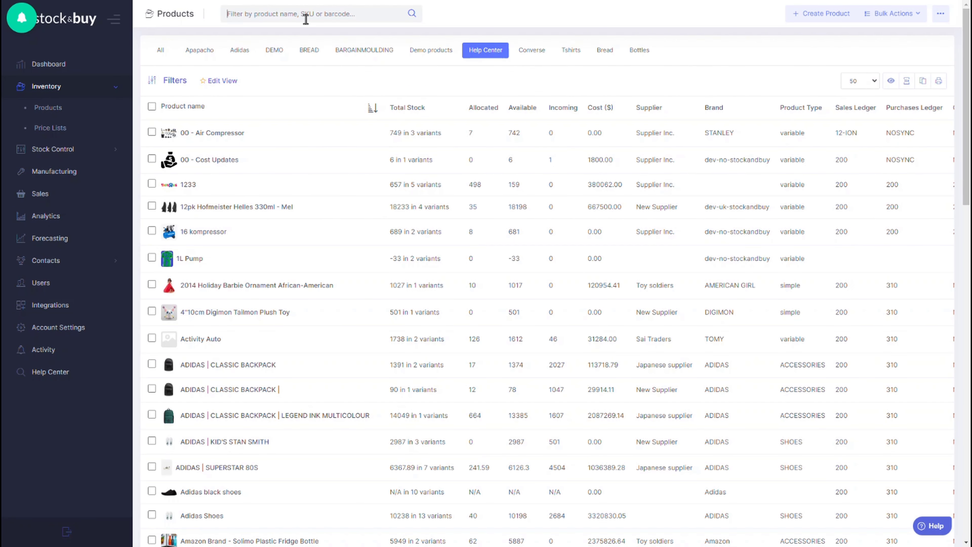
{"action": "left_click", "coordinate": [306, 19]}
{"action": "type", "text": "Bike"}
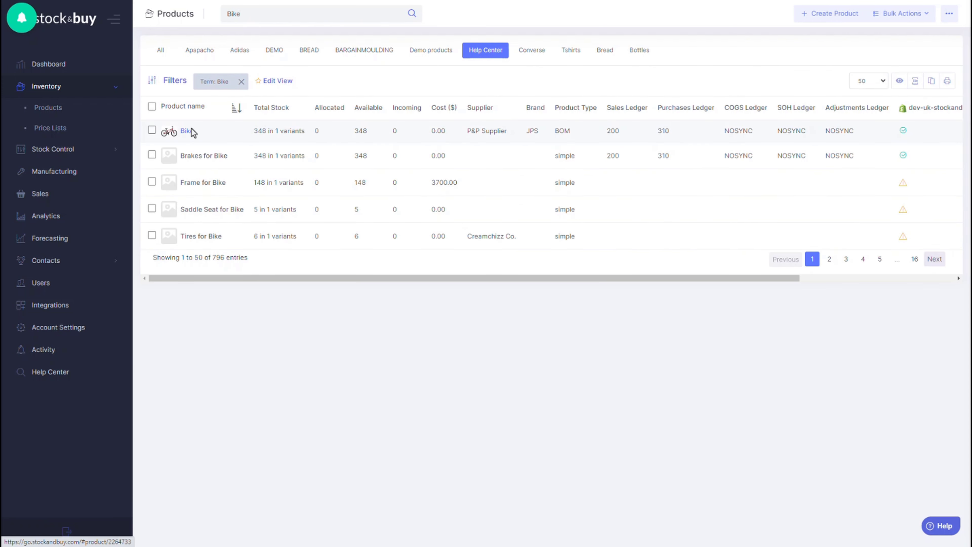
{"action": "left_click", "coordinate": [192, 132]}
{"action": "scroll", "coordinate": [377, 279], "scroll_direction": "down", "scroll_amount": 5}
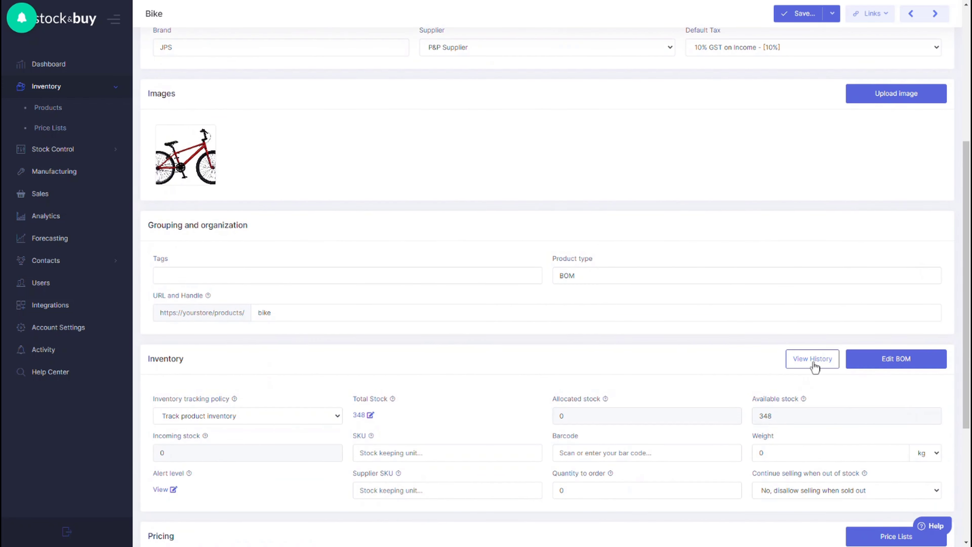
{"action": "left_click", "coordinate": [884, 363]}
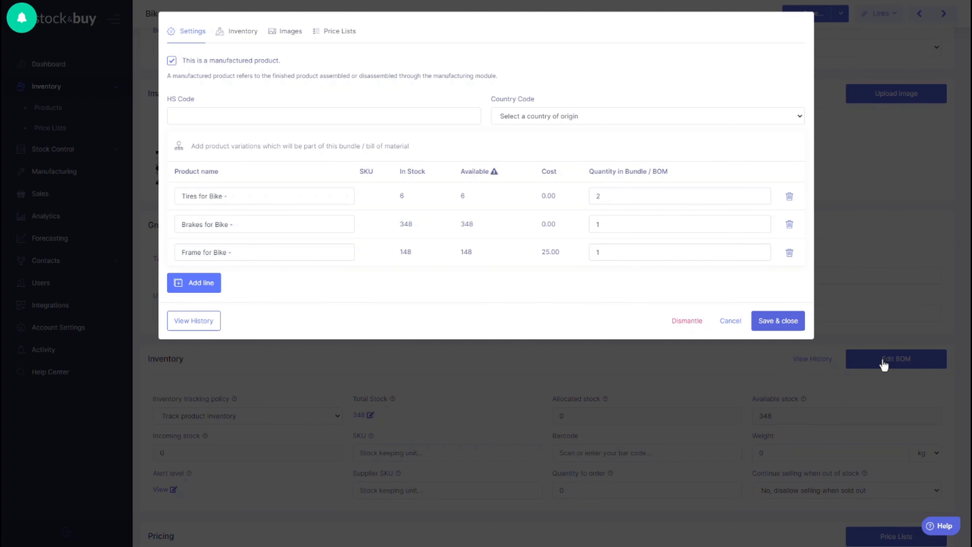
Add Saddle Seat for Bike with quantity 1 to the Bike's bill of materials and save it.
{"action": "left_click", "coordinate": [194, 282]}
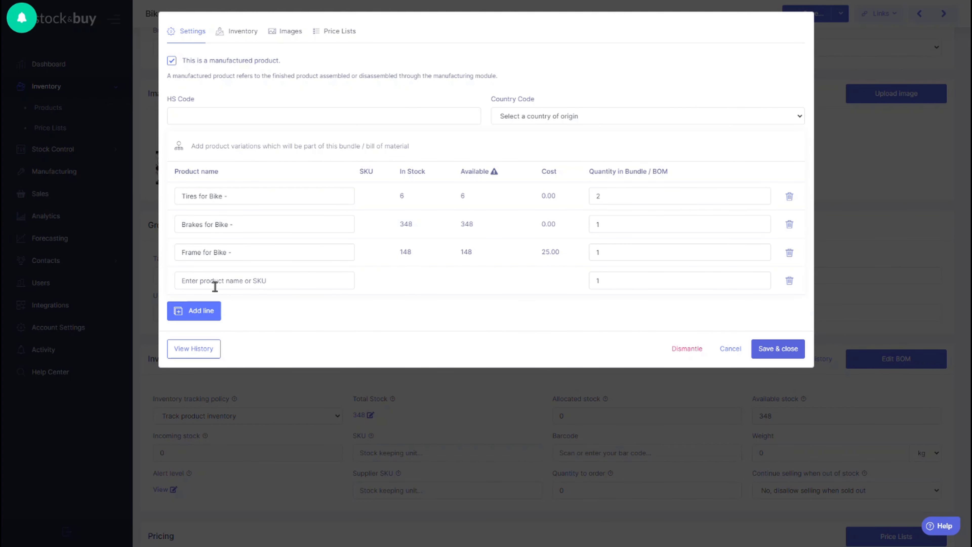
{"action": "left_click", "coordinate": [221, 285]}
{"action": "type", "text": "Sadd"}
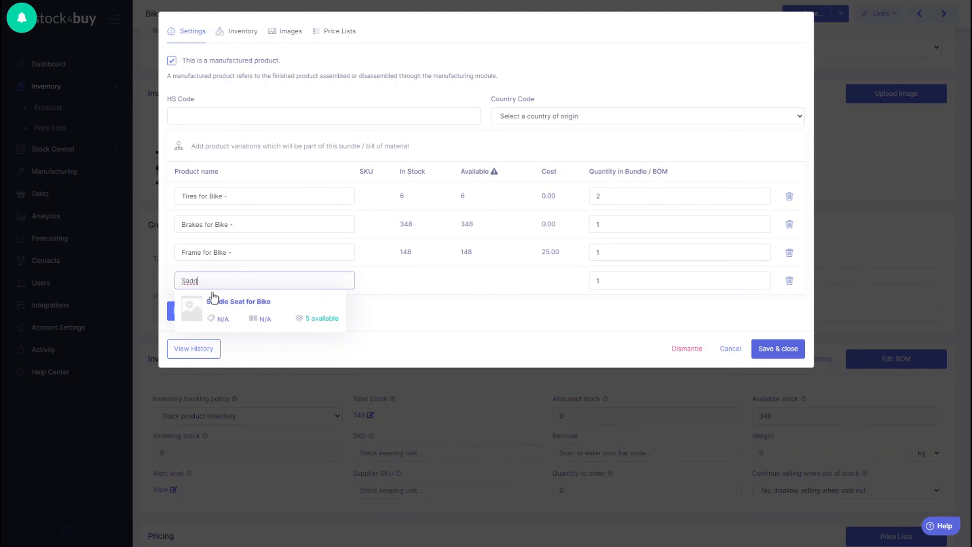
{"action": "left_click", "coordinate": [229, 302]}
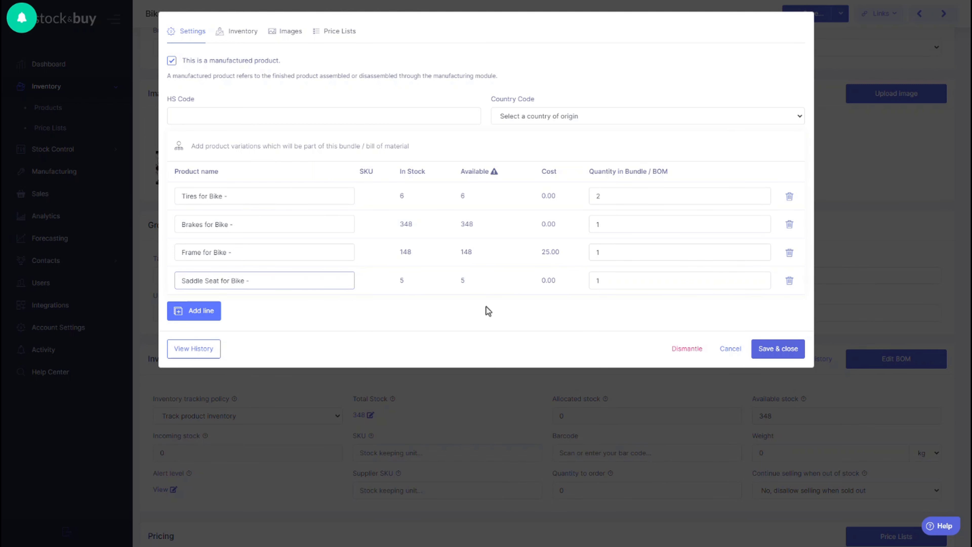
{"action": "left_click", "coordinate": [613, 280]}
{"action": "left_click", "coordinate": [778, 349]}
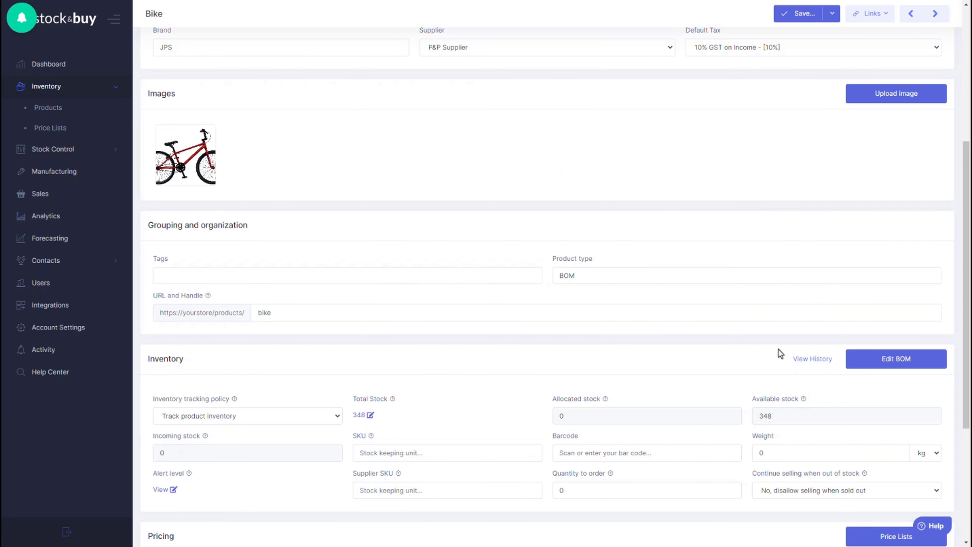
{"action": "scroll", "coordinate": [755, 343], "scroll_direction": "up", "scroll_amount": 3}
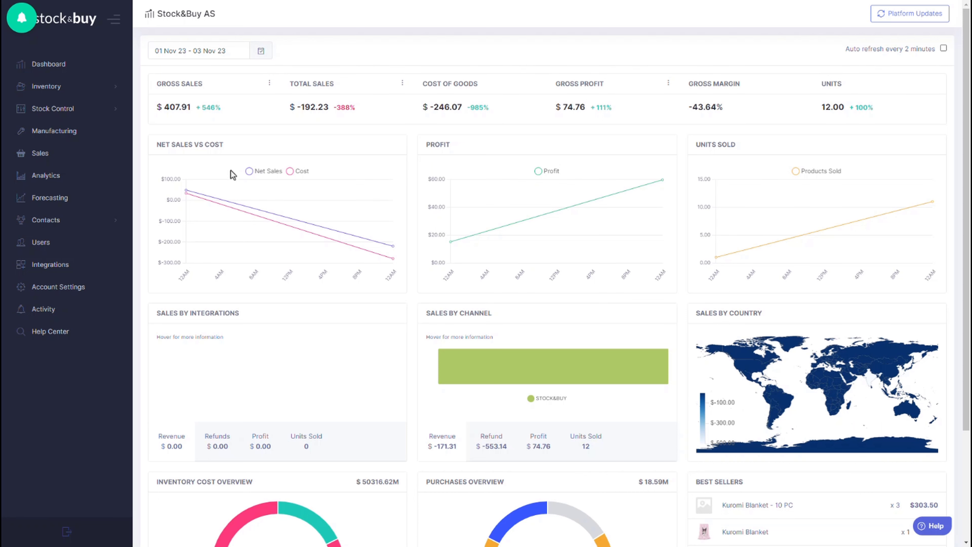
Search the product list for Face and open the Face Mask product.
{"action": "left_click", "coordinate": [88, 93]}
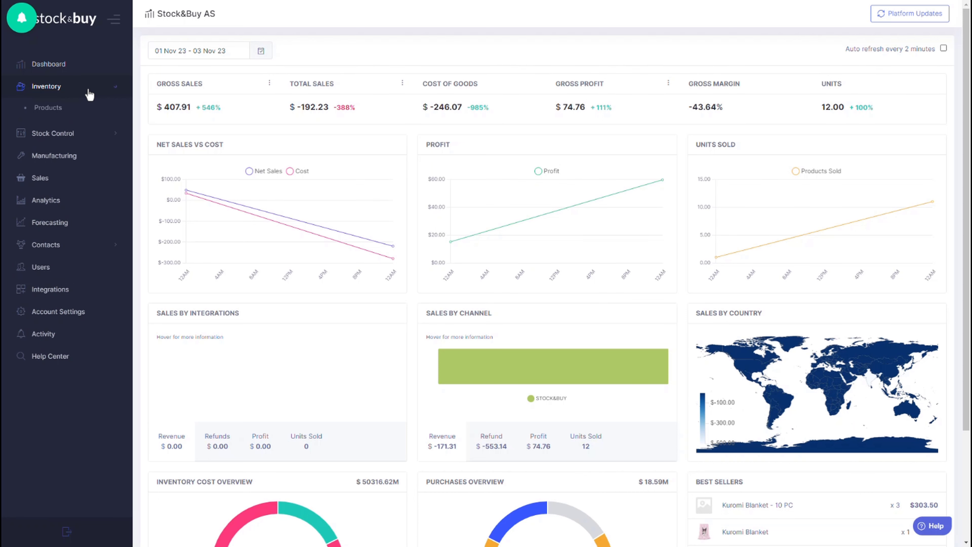
{"action": "left_click", "coordinate": [88, 108]}
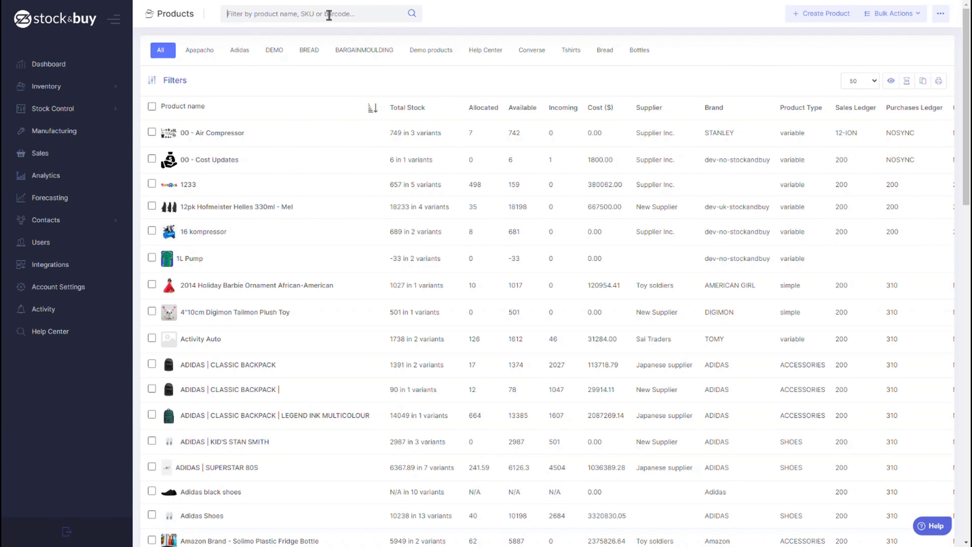
{"action": "type", "text": "Face"}
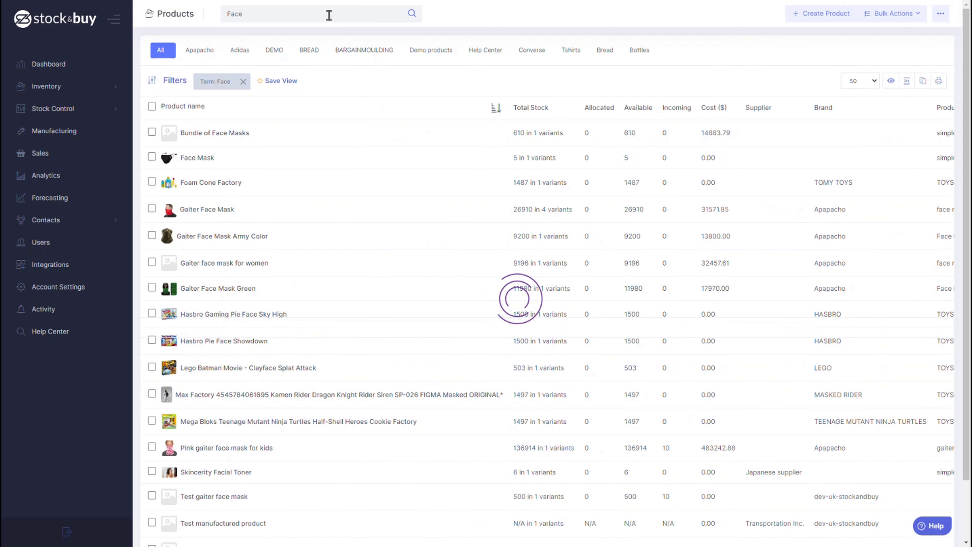
{"action": "left_click", "coordinate": [209, 158]}
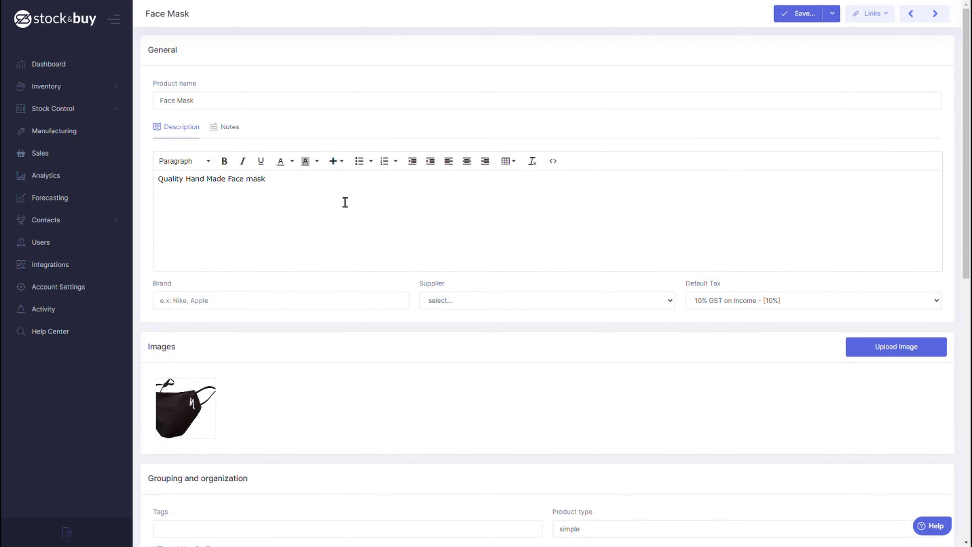
Convert the Face Mask product to a bundle and mark it as a manufactured product.
{"action": "scroll", "coordinate": [356, 206], "scroll_direction": "down", "scroll_amount": 5}
{"action": "scroll", "coordinate": [367, 213], "scroll_direction": "down", "scroll_amount": 6}
{"action": "left_click", "coordinate": [885, 479]}
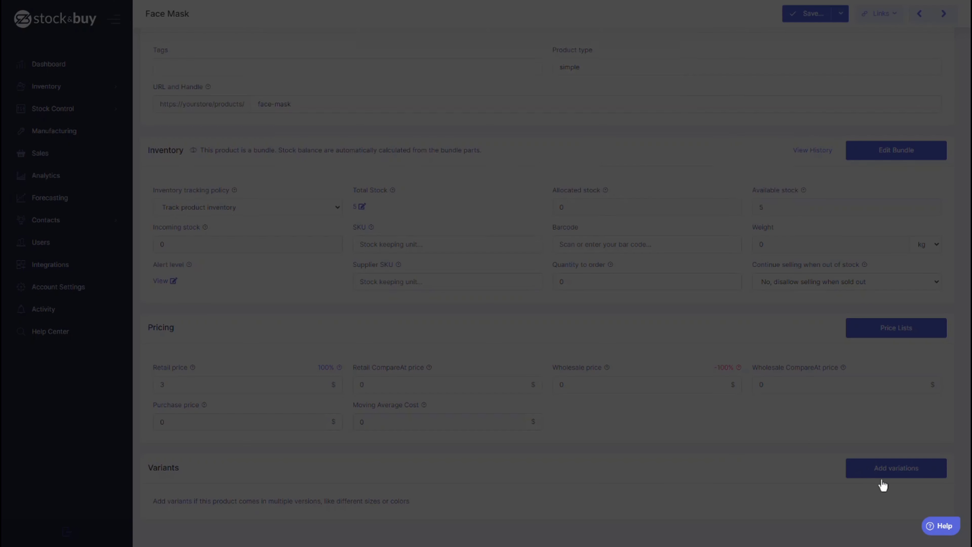
{"action": "left_click", "coordinate": [171, 62]}
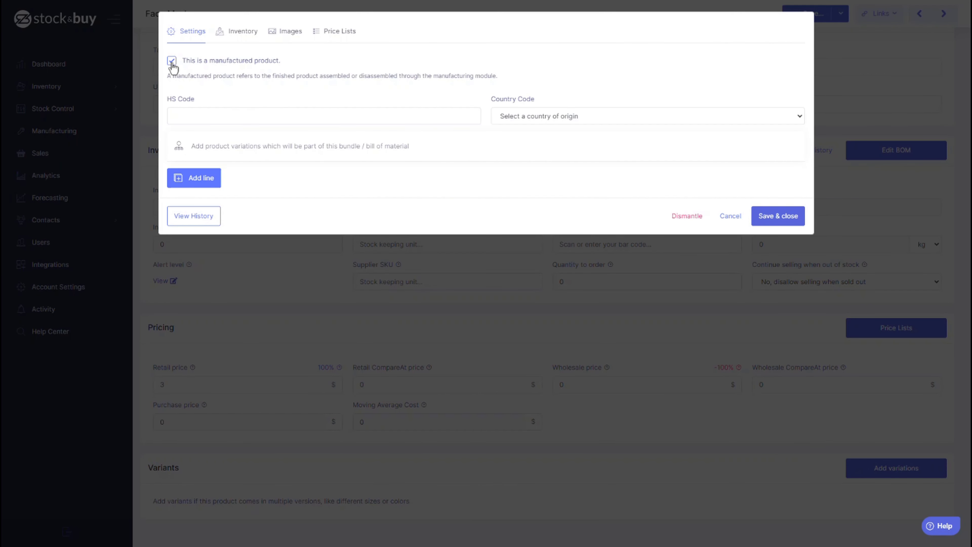
Add Kuromi Mask with quantity 1 as a component of the Face Mask's bill of materials and save it.
{"action": "left_click", "coordinate": [206, 184]}
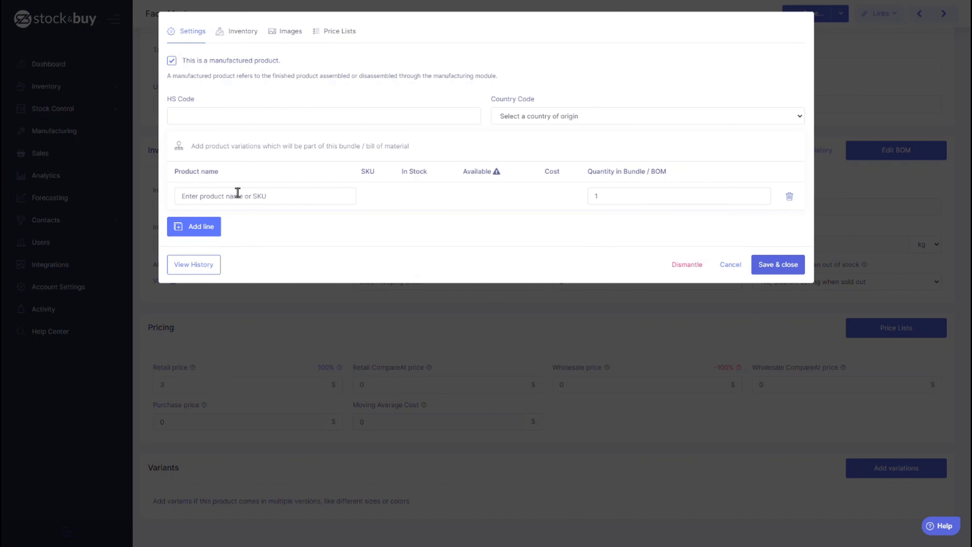
{"action": "left_click", "coordinate": [239, 196]}
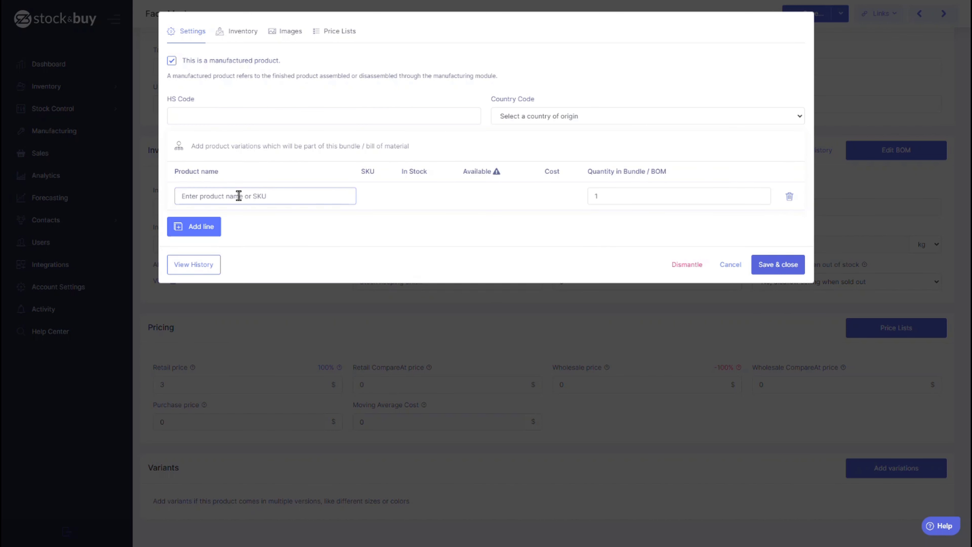
{"action": "type", "text": "Ku"}
{"action": "left_click", "coordinate": [269, 371]}
{"action": "left_click", "coordinate": [679, 201]}
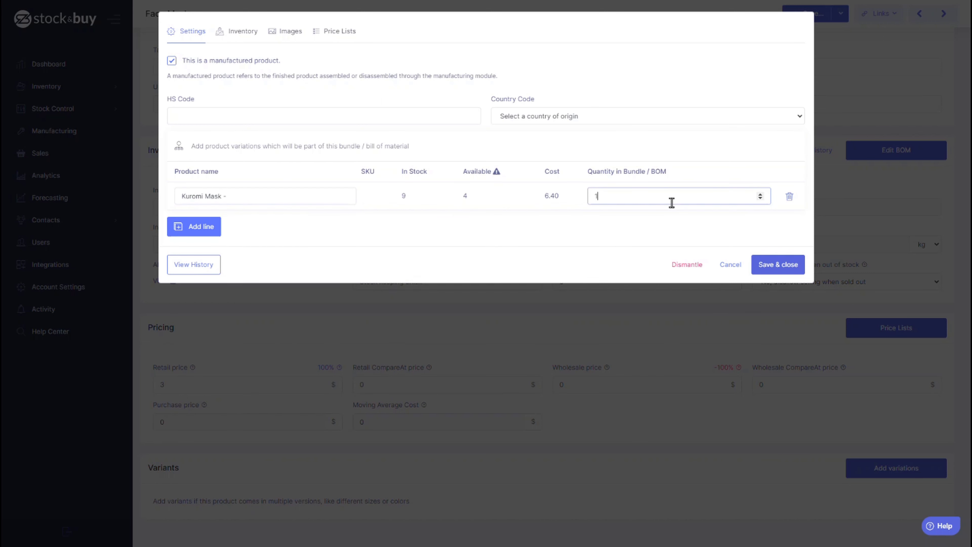
{"action": "left_click", "coordinate": [785, 267]}
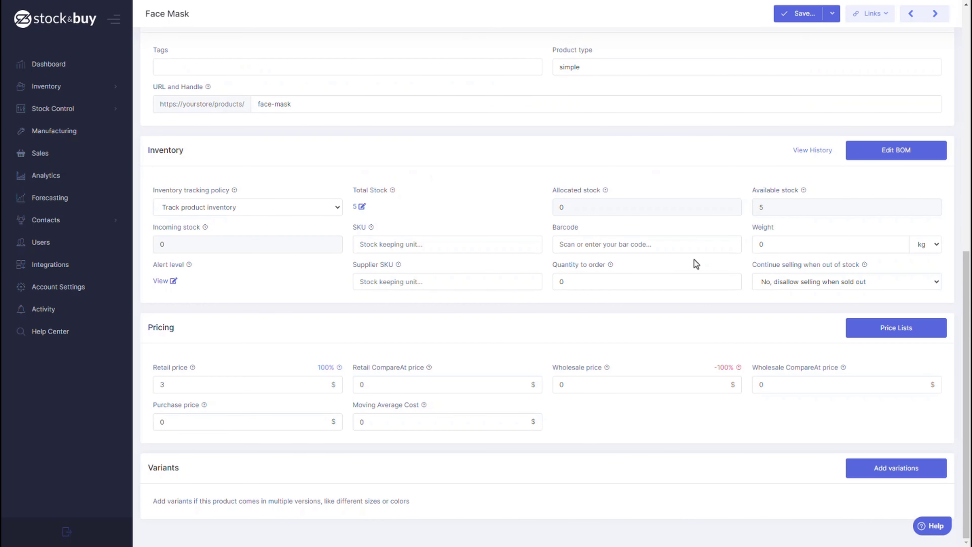
Search the product list for Cups and open the Cups - Bundle product.
{"action": "left_click", "coordinate": [88, 97]}
{"action": "left_click", "coordinate": [86, 109]}
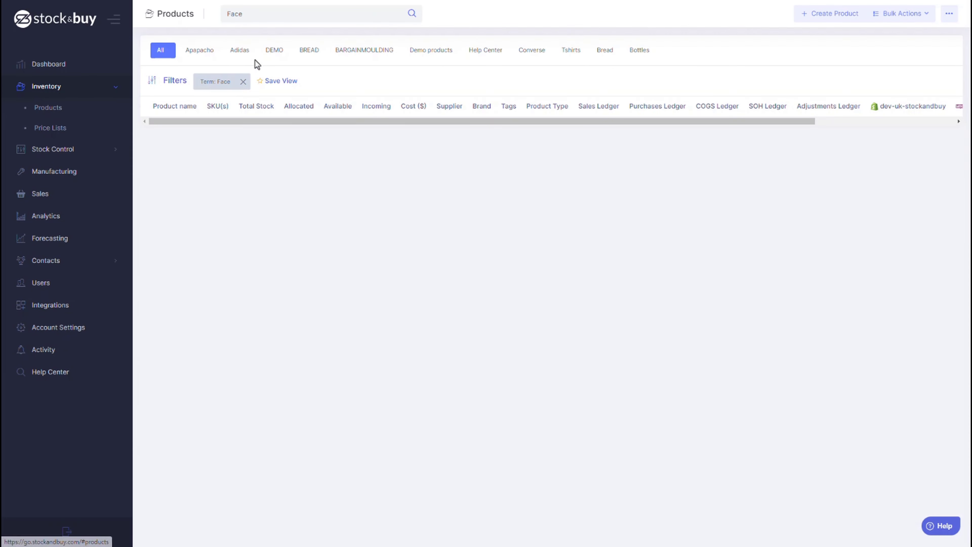
{"action": "key", "text": "BackSpace"}
{"action": "key", "text": "BackSpace"}
{"action": "key", "text": "BackSpace"}
{"action": "key", "text": "BackSpace"}
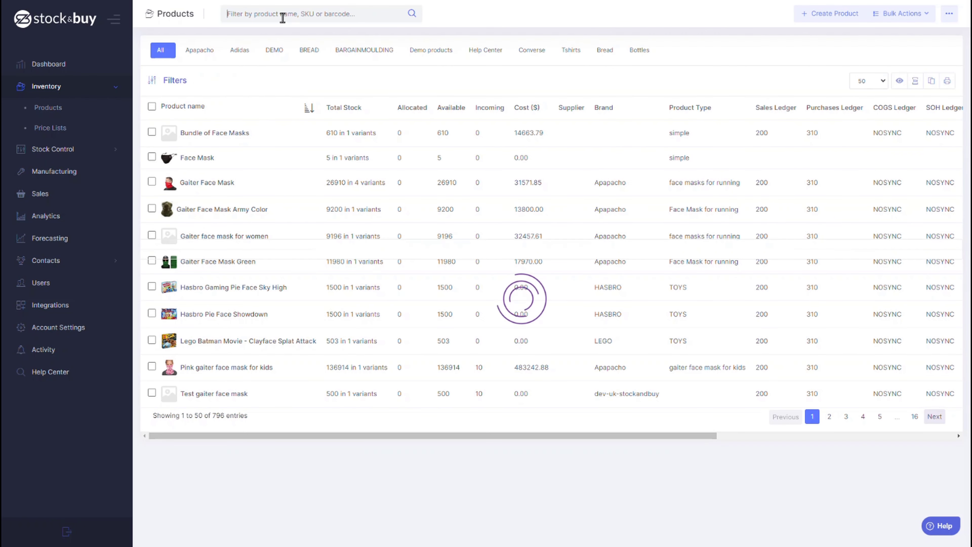
{"action": "type", "text": "Cups"}
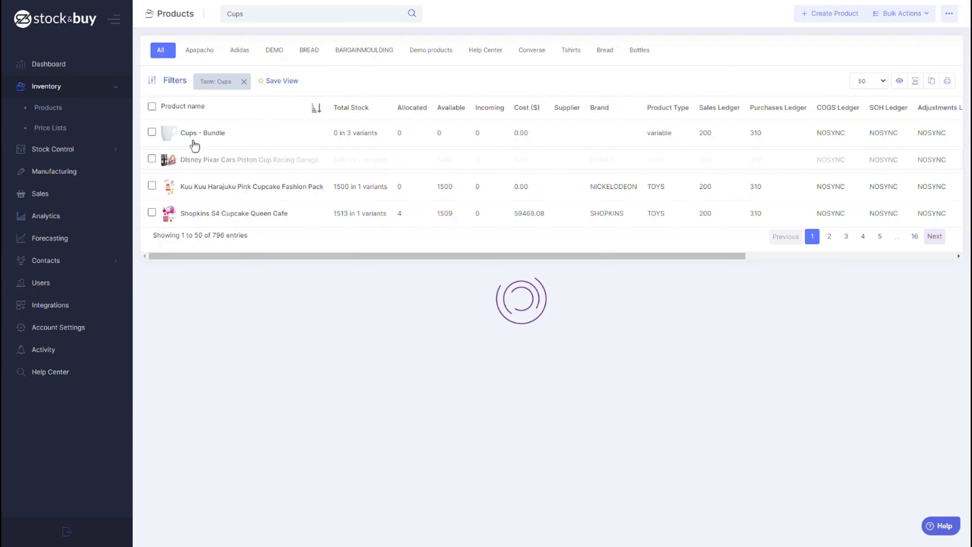
{"action": "left_click", "coordinate": [197, 134]}
Convert the Cup of 6 variant to a bundle / bill of materials and mark it as a manufactured product.
{"action": "scroll", "coordinate": [293, 271], "scroll_direction": "down", "scroll_amount": 5}
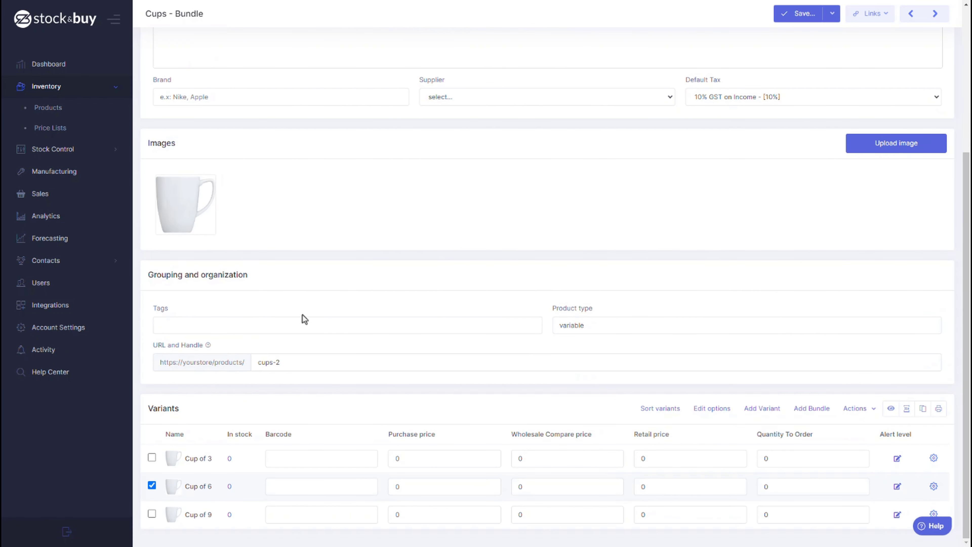
{"action": "left_click", "coordinate": [151, 485]}
{"action": "left_click", "coordinate": [151, 486]}
{"action": "left_click", "coordinate": [871, 413]}
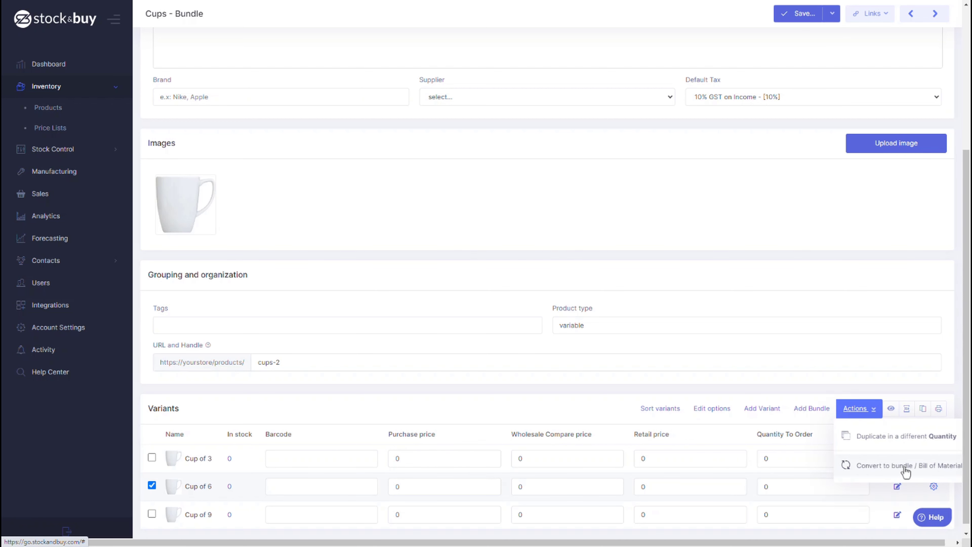
{"action": "left_click", "coordinate": [919, 472]}
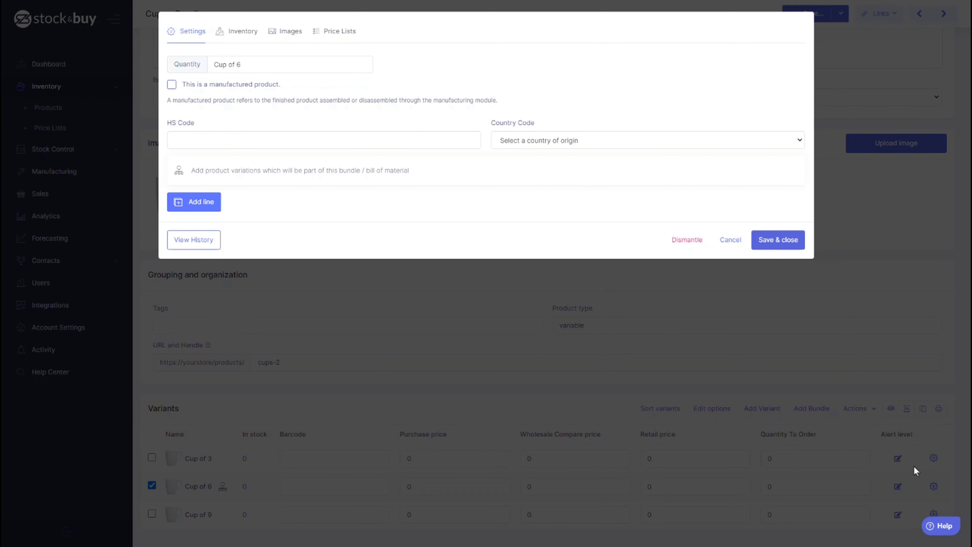
{"action": "left_click", "coordinate": [171, 86]}
Add Saucer with quantity 6 as a component of the Cup of 6 bill of materials and save it.
{"action": "left_click", "coordinate": [200, 201]}
{"action": "left_click", "coordinate": [207, 219]}
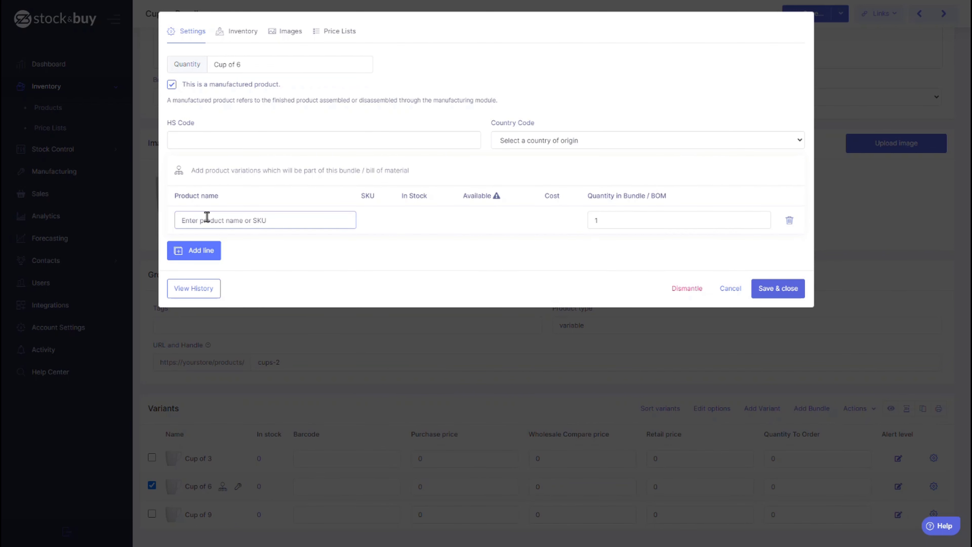
{"action": "type", "text": "sa"}
{"action": "left_click", "coordinate": [223, 239]}
{"action": "left_click", "coordinate": [623, 225]}
{"action": "key", "text": "BackSpace"}
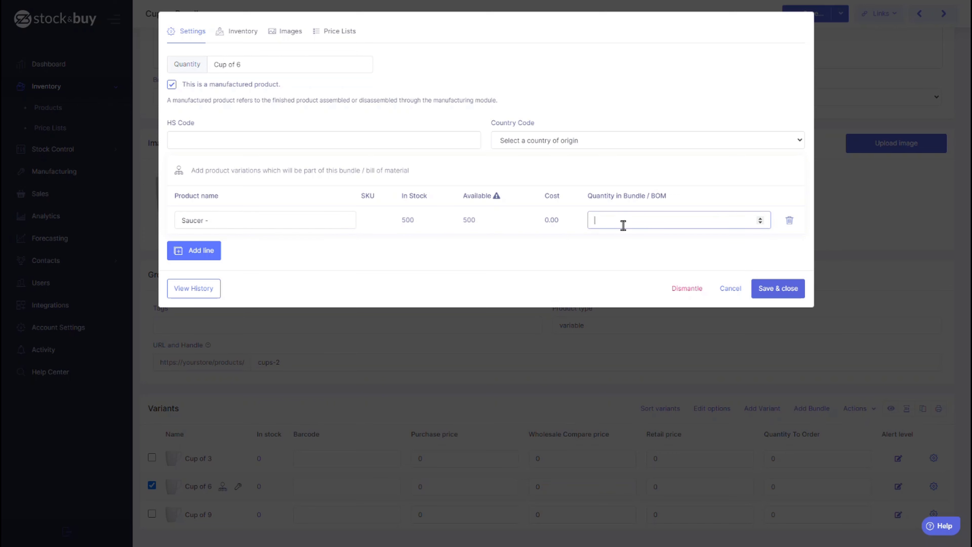
{"action": "type", "text": "6"}
{"action": "left_click", "coordinate": [778, 287]}
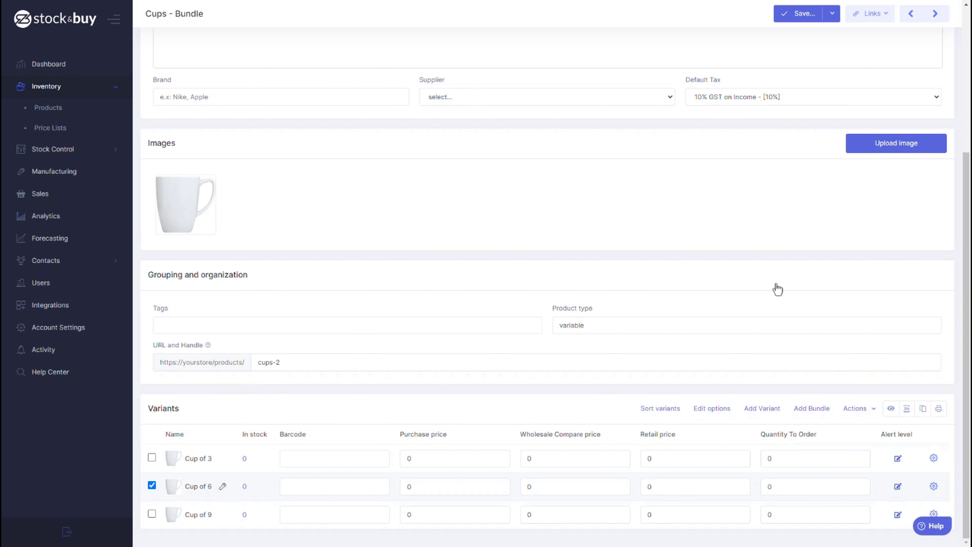
{"action": "mouse_move", "coordinate": [222, 489]}
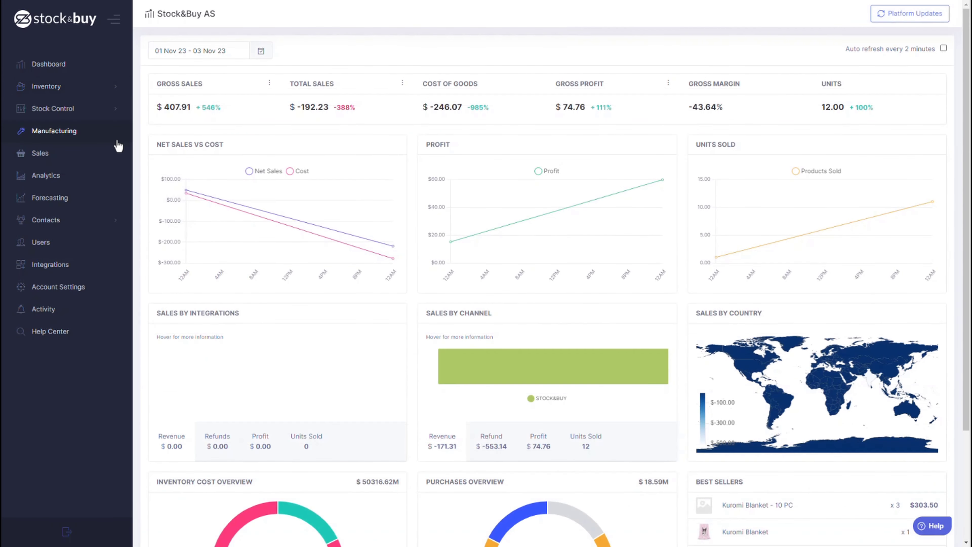
Filter the manufacturing orders by the status Completed and save the filter as a Completed view.
{"action": "left_click", "coordinate": [111, 145]}
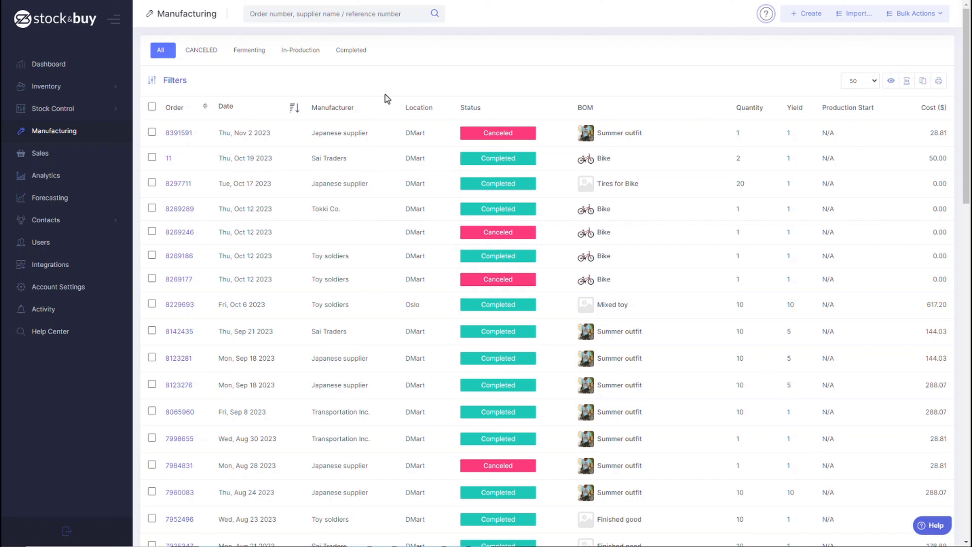
{"action": "left_click", "coordinate": [176, 81]}
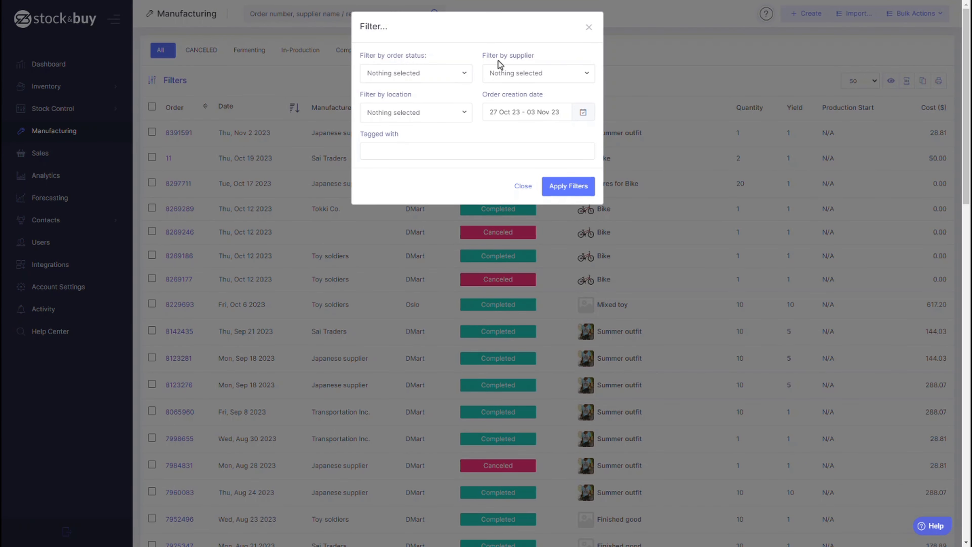
{"action": "left_click", "coordinate": [424, 148]}
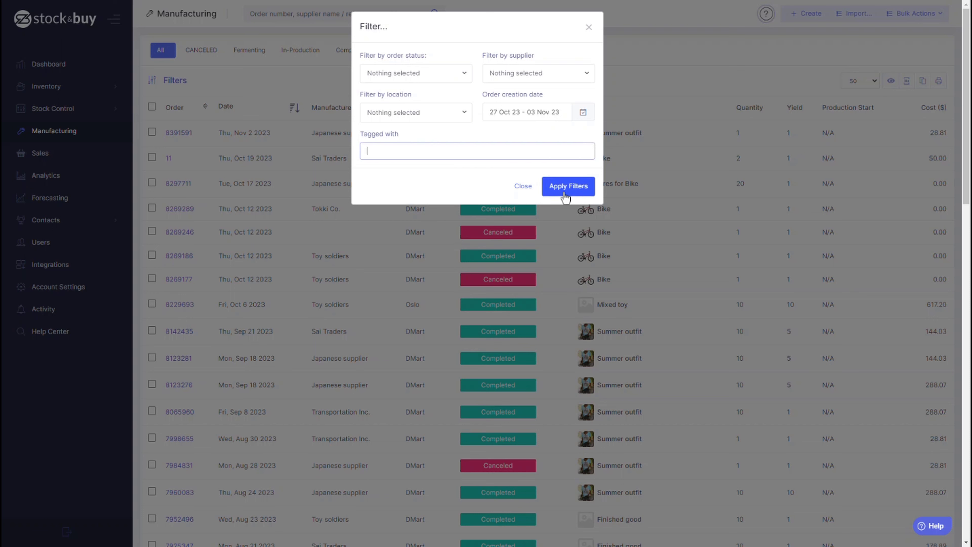
{"action": "left_click", "coordinate": [459, 79]}
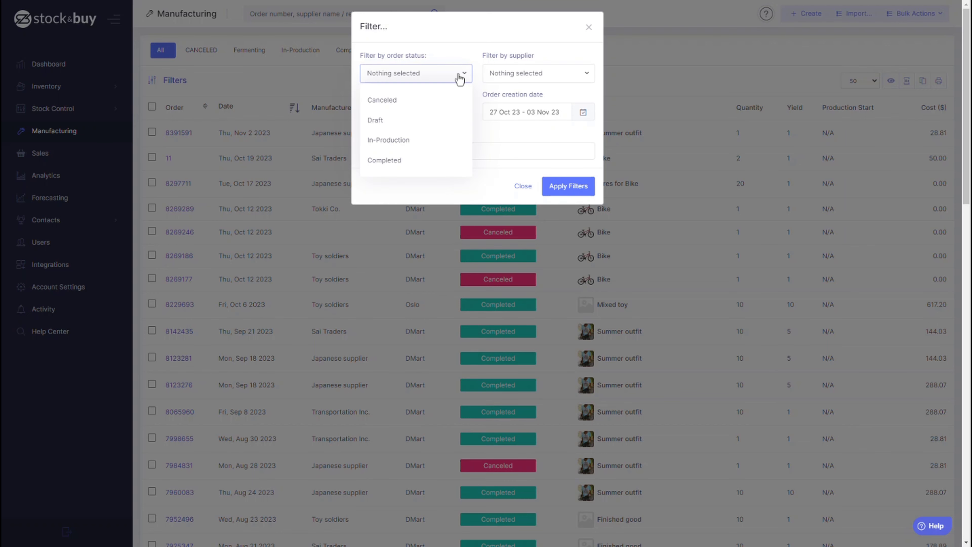
{"action": "left_click", "coordinate": [428, 164]}
{"action": "left_click", "coordinate": [560, 187]}
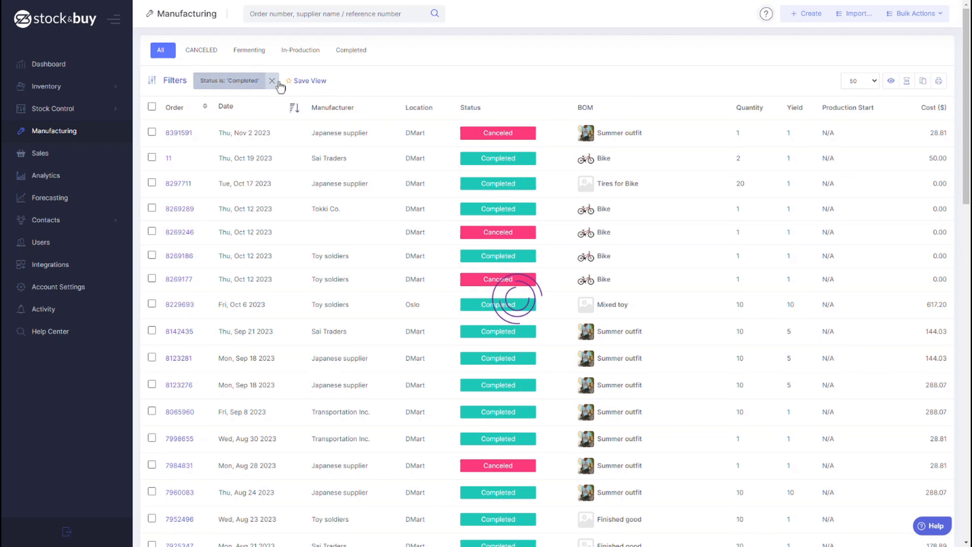
{"action": "left_click", "coordinate": [301, 86]}
{"action": "left_click", "coordinate": [581, 183]}
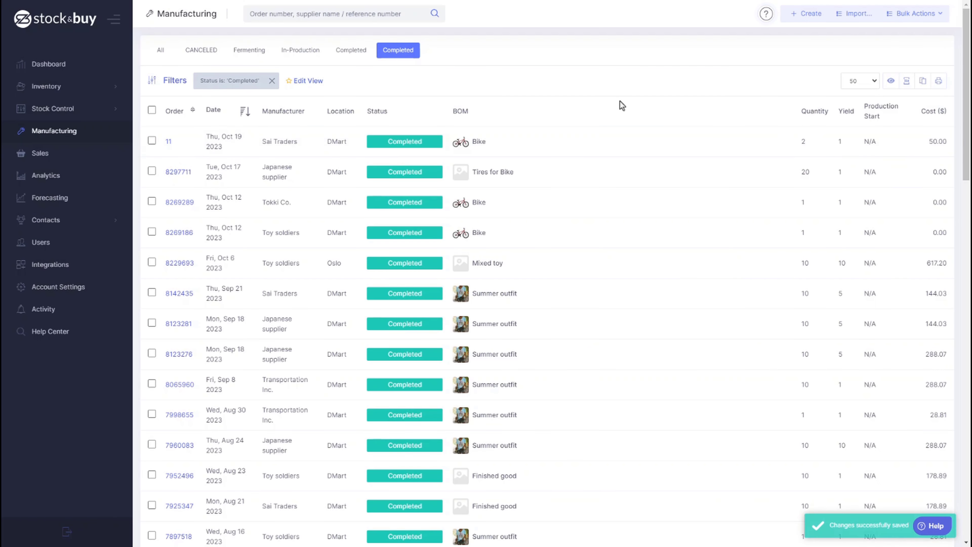
Examine the manufacturing list's row-count and column options, the blank production order form, the CSV import dialog and the bulk workflow actions.
{"action": "left_click", "coordinate": [856, 81]}
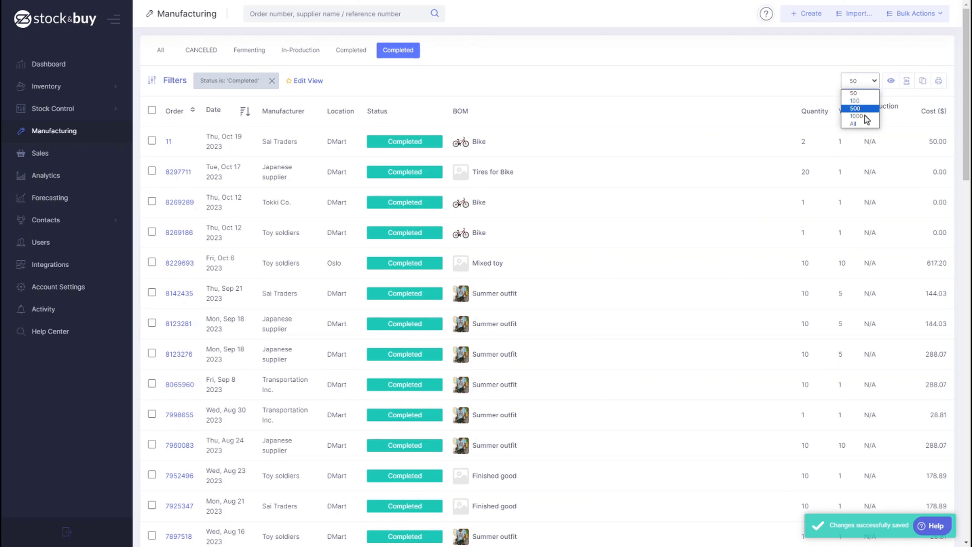
{"action": "left_click", "coordinate": [892, 81]}
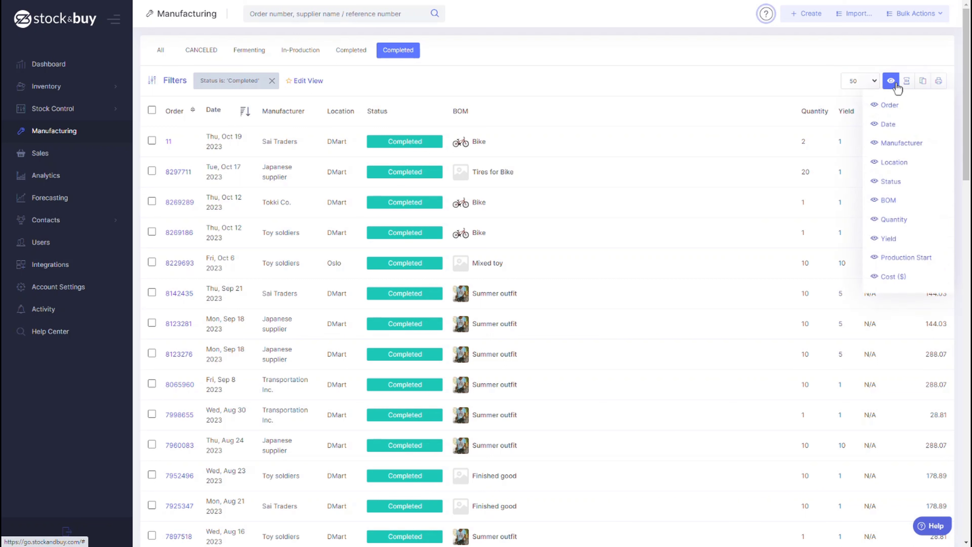
{"action": "left_click", "coordinate": [896, 84]}
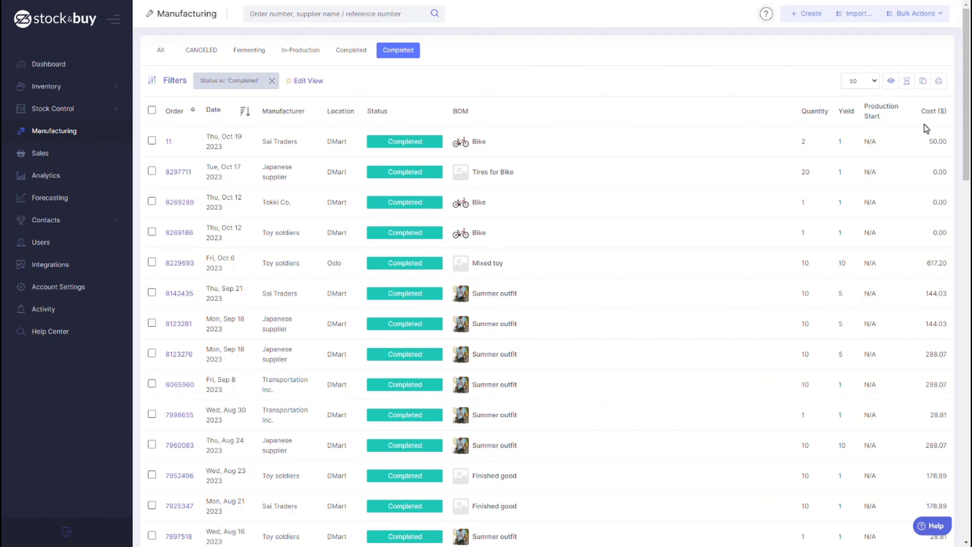
{"action": "left_click", "coordinate": [810, 16]}
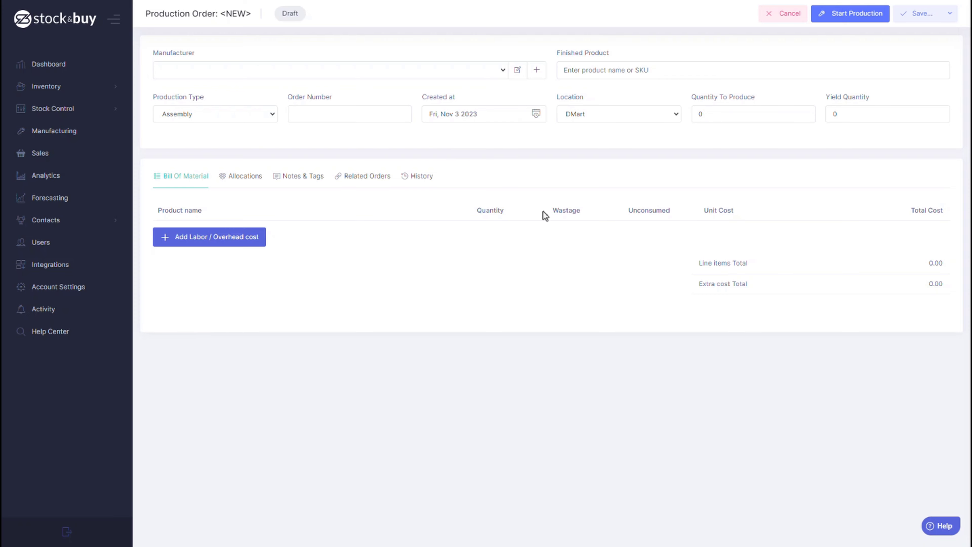
{"action": "left_click", "coordinate": [783, 13]}
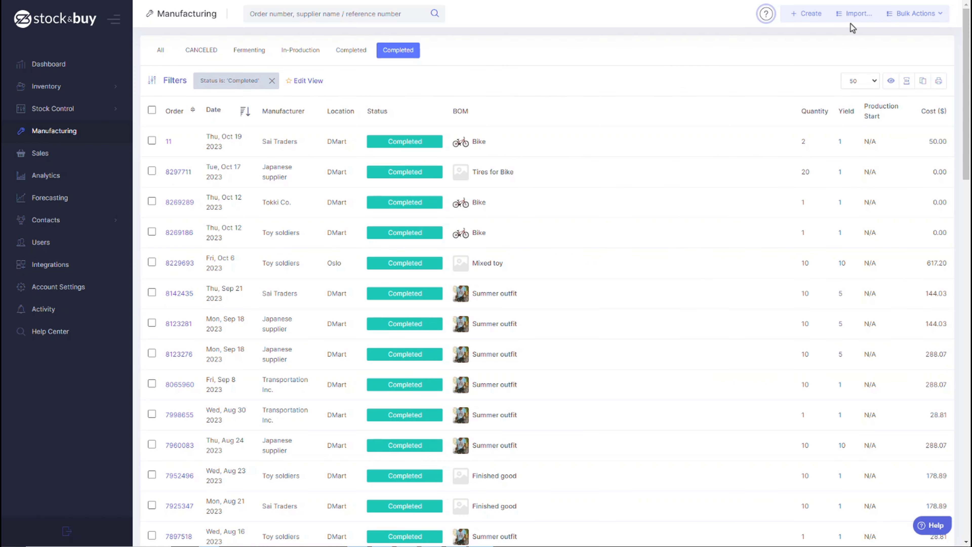
{"action": "left_click", "coordinate": [851, 22]}
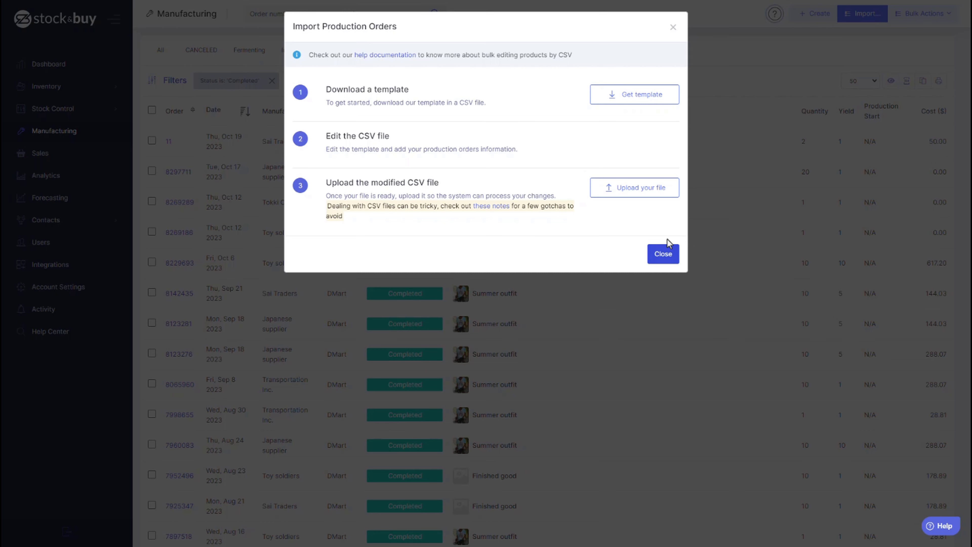
{"action": "left_click", "coordinate": [668, 256]}
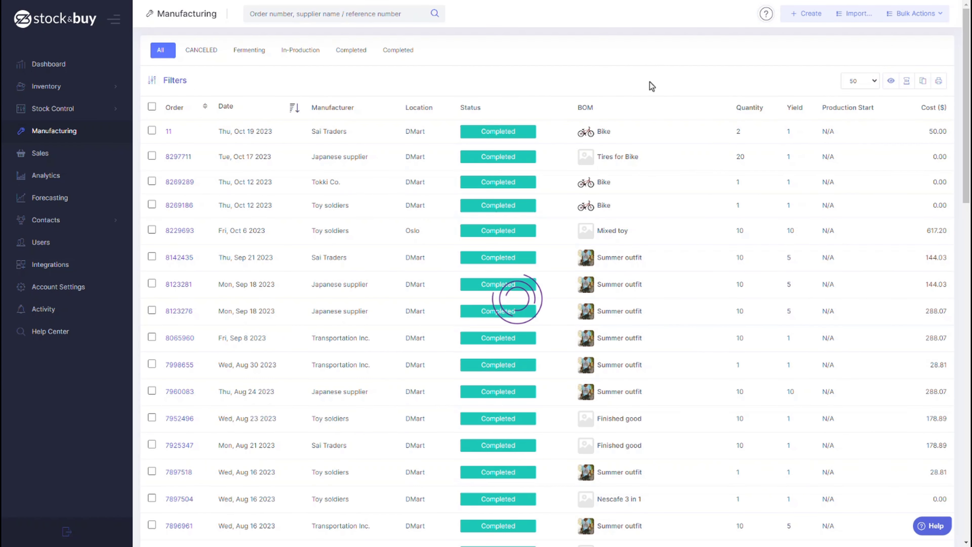
{"action": "left_click", "coordinate": [923, 19]}
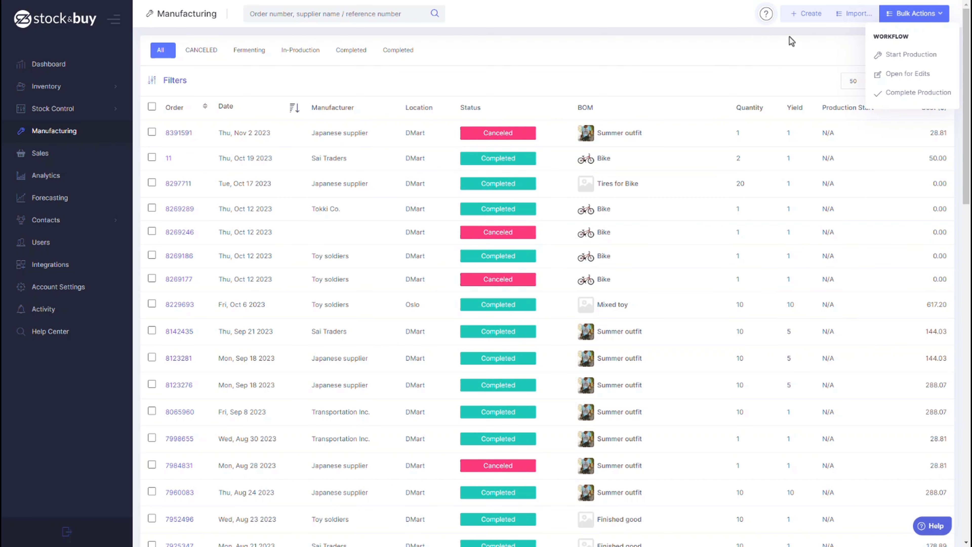
Create a production order with Sai Traders as the manufacturer and Bike as the finished product.
{"action": "left_click", "coordinate": [799, 18]}
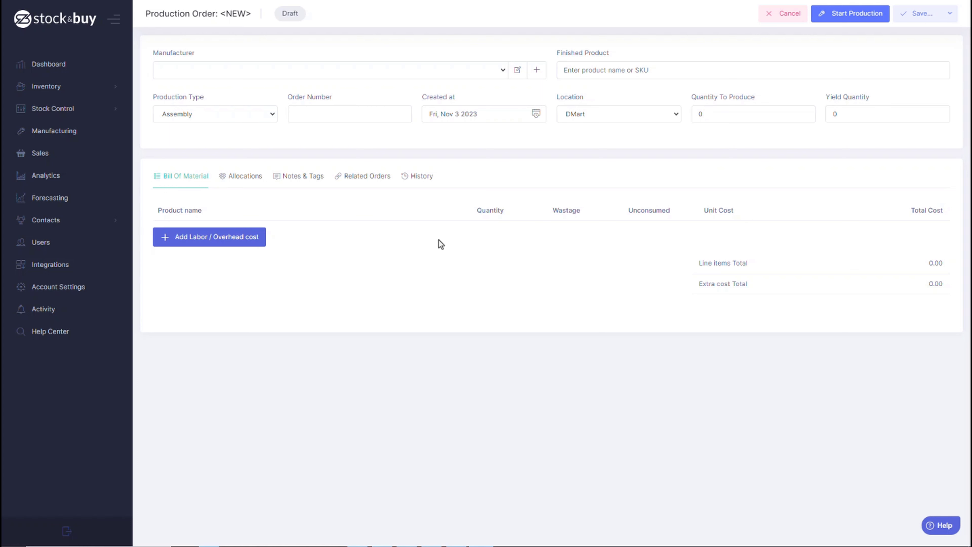
{"action": "left_click", "coordinate": [411, 74]}
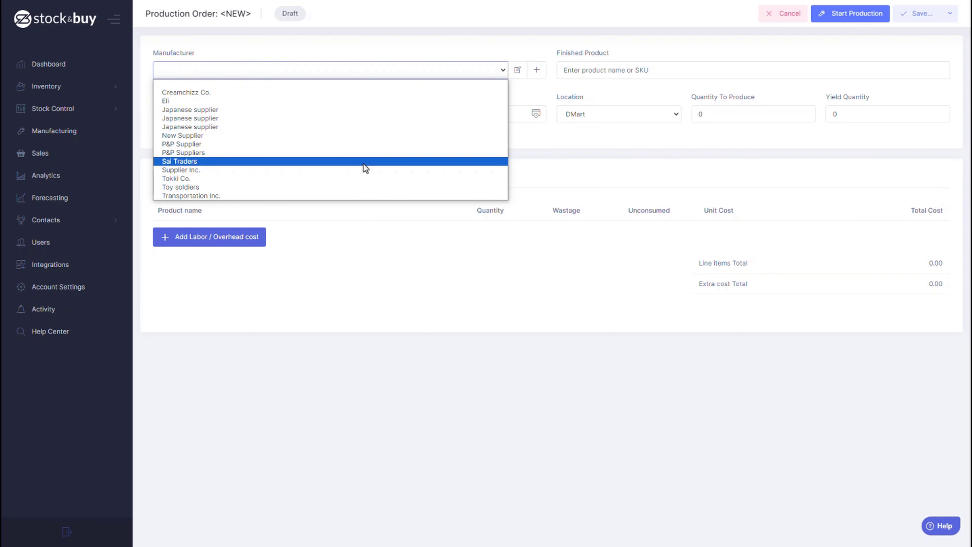
{"action": "left_click", "coordinate": [364, 162]}
{"action": "left_click", "coordinate": [589, 70]}
{"action": "type", "text": "Bike"}
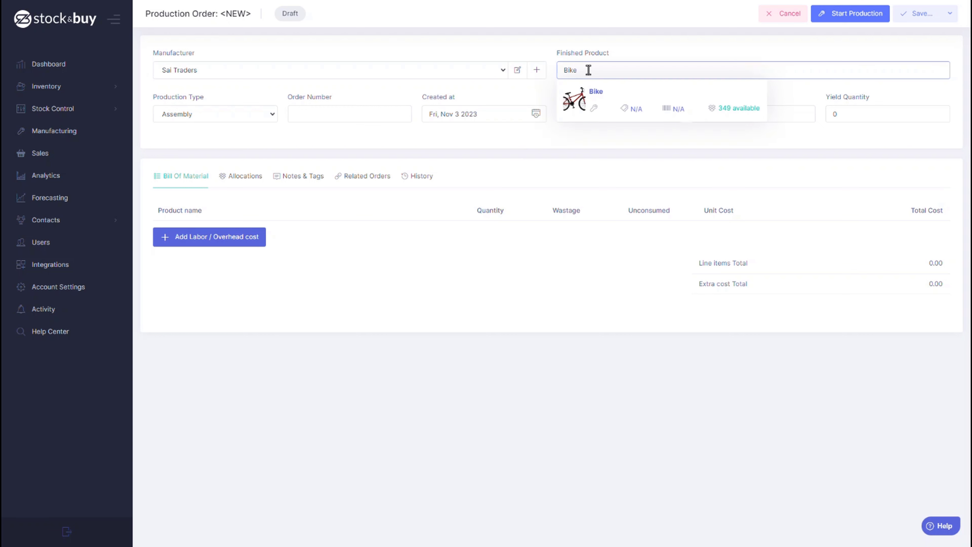
{"action": "left_click", "coordinate": [578, 99]}
Keep the Assembly production type, enter the order number, and set both the quantity to produce and the yield quantity to 2.
{"action": "left_click", "coordinate": [264, 118]}
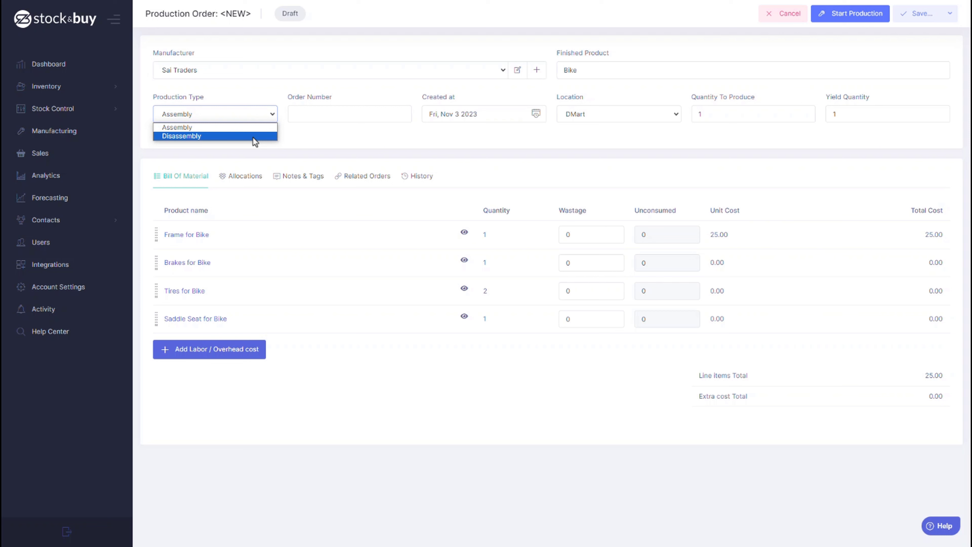
{"action": "left_click", "coordinate": [323, 122]}
{"action": "type", "text": "23546"}
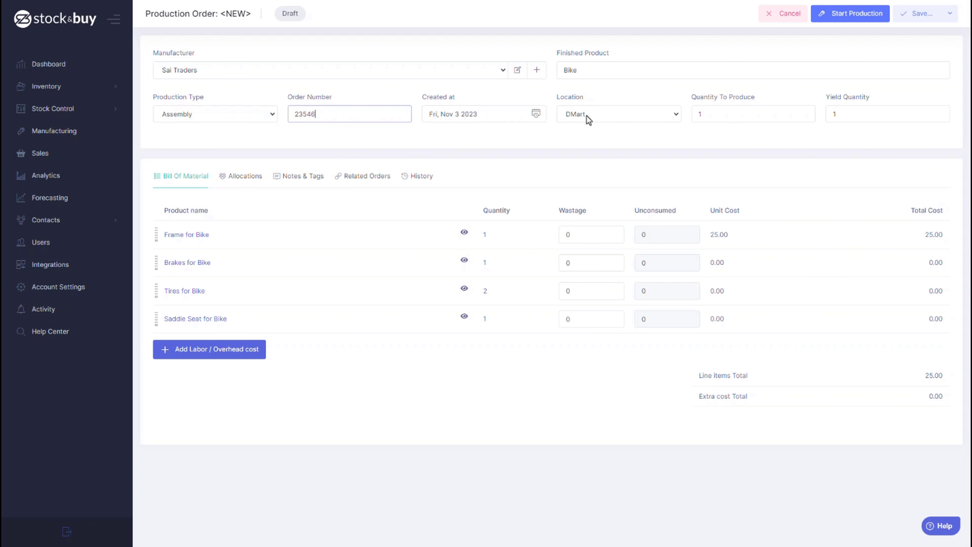
{"action": "left_click", "coordinate": [720, 117]}
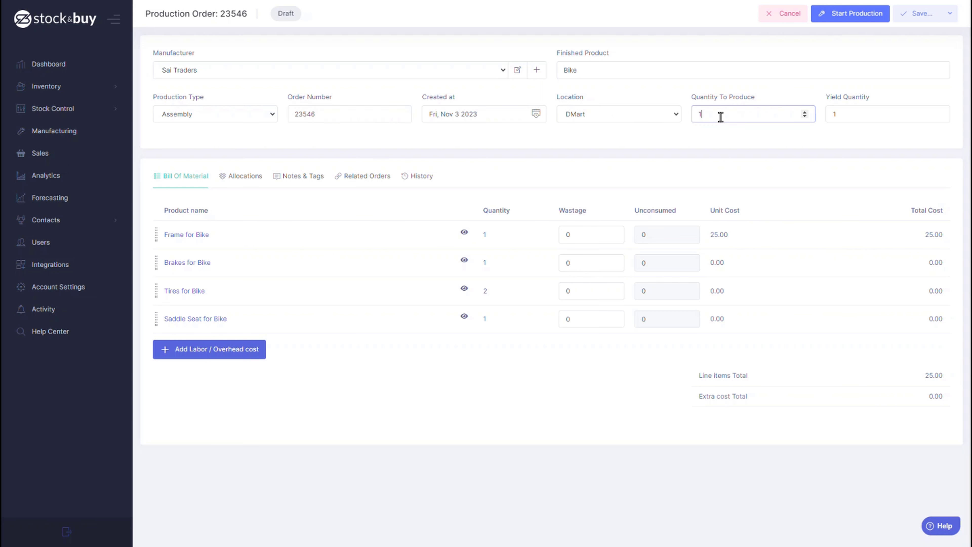
{"action": "key", "text": "BackSpace"}
{"action": "type", "text": "2"}
{"action": "left_click", "coordinate": [844, 112]}
{"action": "type", "text": "2"}
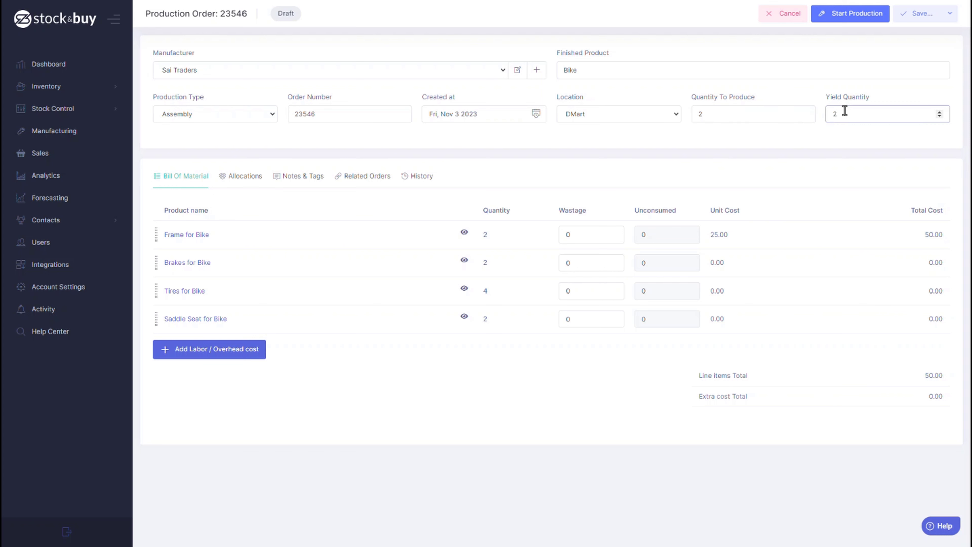
Add a Labor overhead cost line with quantity 1 and unit cost 20 to the Bike production order.
{"action": "left_click", "coordinate": [684, 171]}
{"action": "left_click", "coordinate": [245, 353]}
{"action": "left_click", "coordinate": [248, 370]}
{"action": "type", "text": "Labor"}
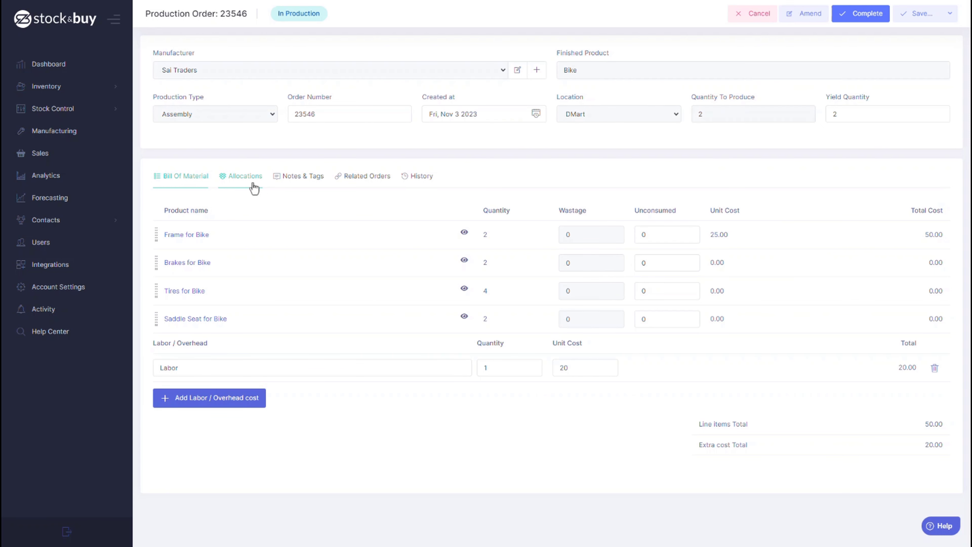
Examine the production order's stock allocations, notes and tags, related orders with the order-linking dialog, and history.
{"action": "left_click", "coordinate": [251, 186]}
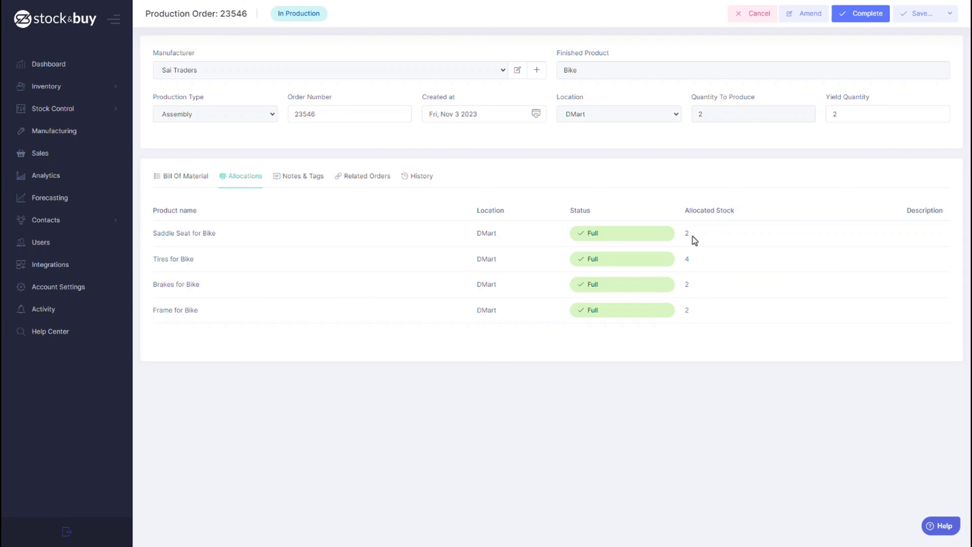
{"action": "left_click", "coordinate": [302, 178]}
{"action": "left_click", "coordinate": [303, 220]}
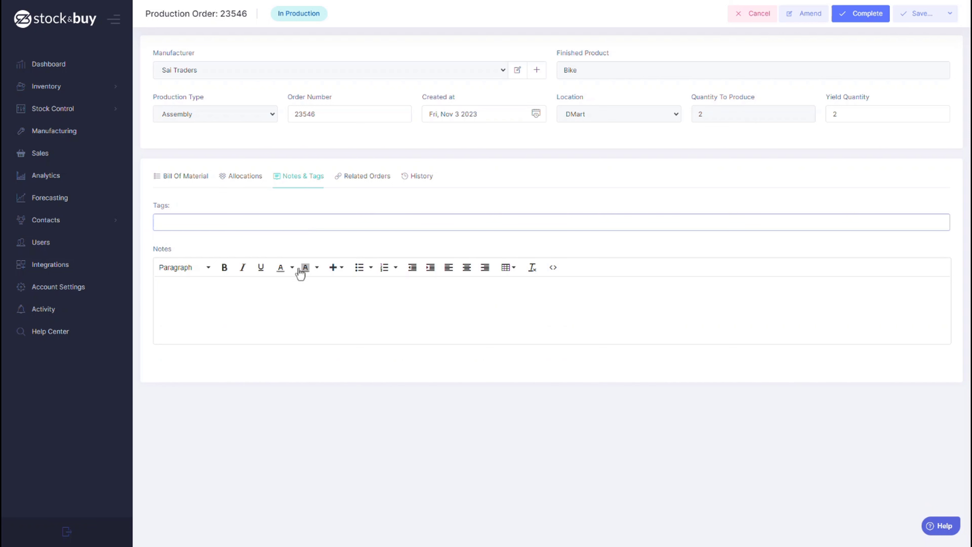
{"action": "left_click", "coordinate": [303, 286]}
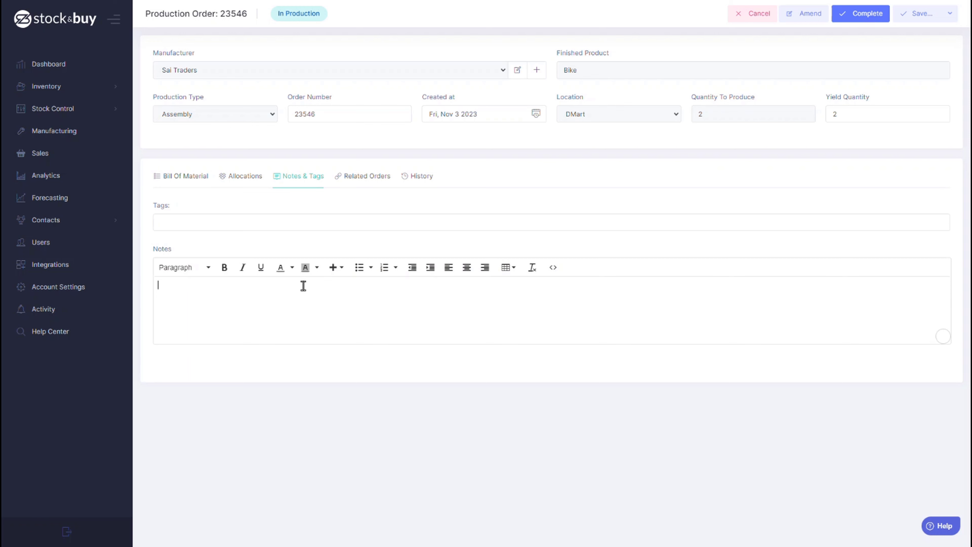
{"action": "left_click", "coordinate": [367, 189]}
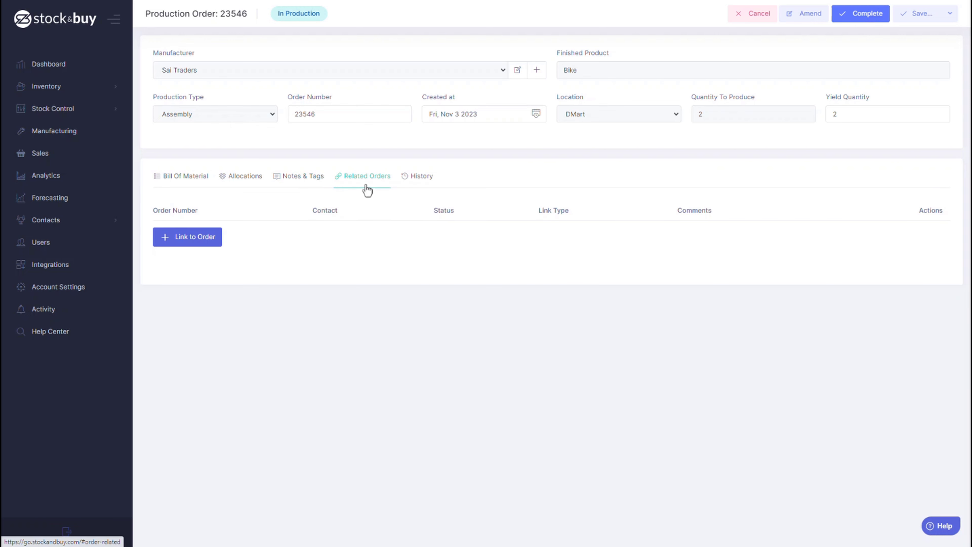
{"action": "left_click", "coordinate": [208, 244]}
{"action": "left_click", "coordinate": [420, 60]}
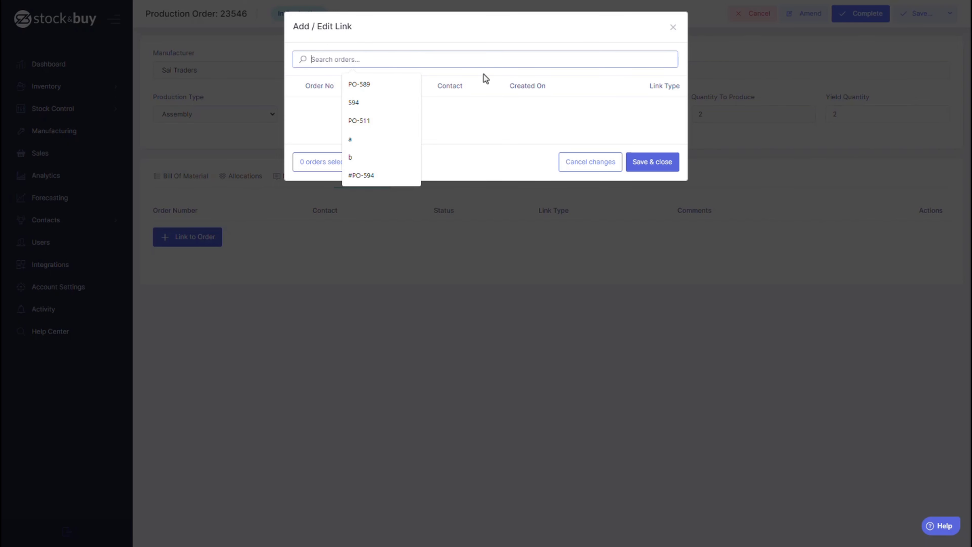
{"action": "left_click", "coordinate": [640, 167]}
{"action": "left_click", "coordinate": [430, 190]}
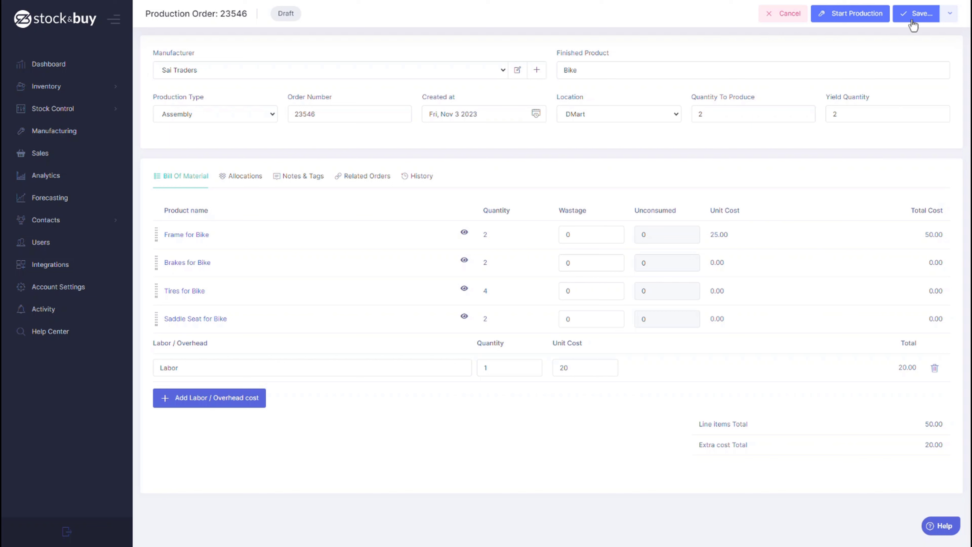
Start production on the Bike order and mark the production as complete.
{"action": "left_click", "coordinate": [864, 15]}
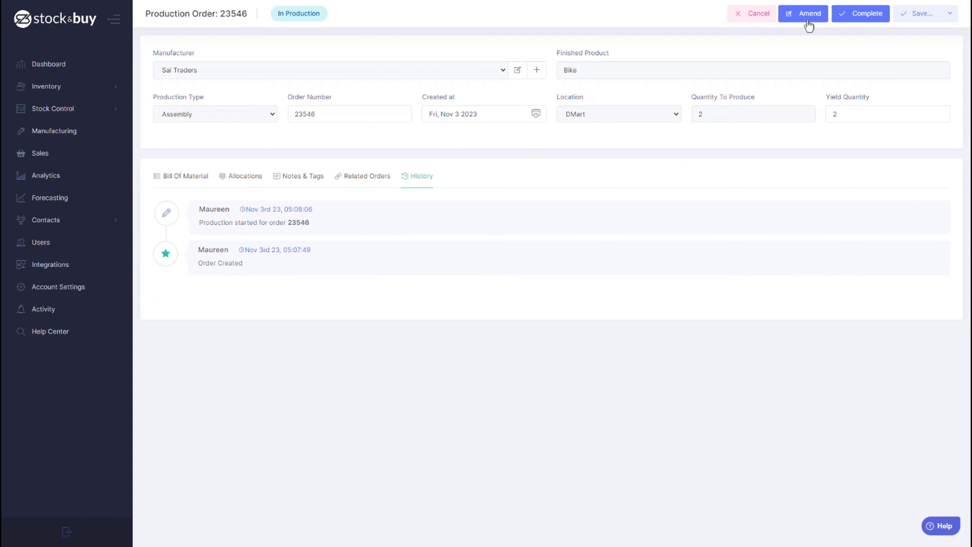
{"action": "left_click", "coordinate": [871, 21]}
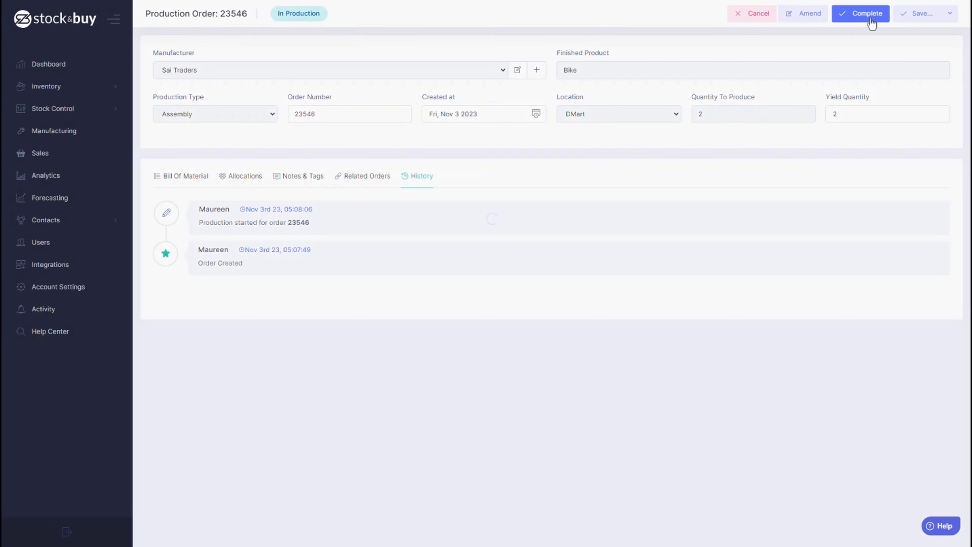